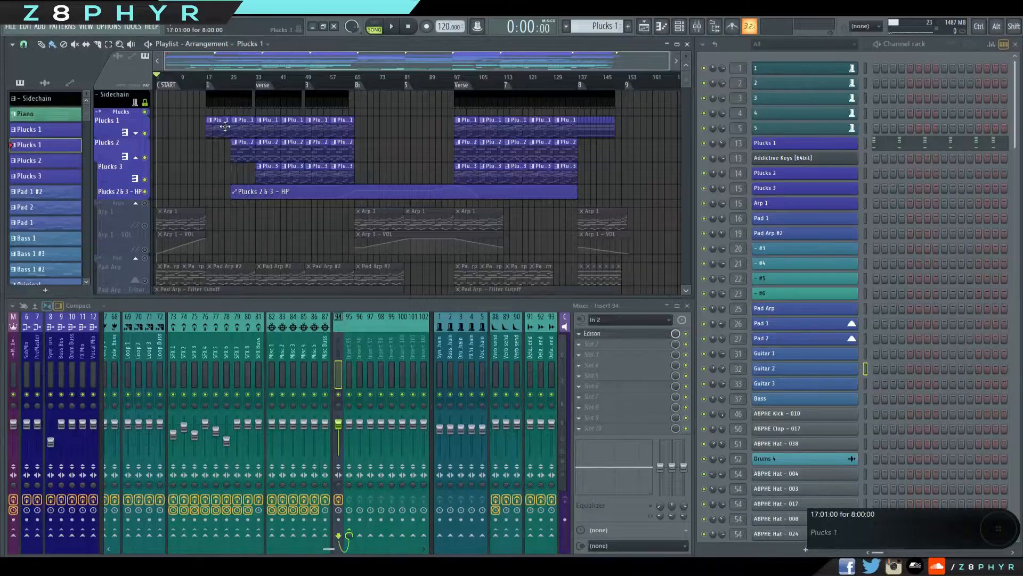
Inspect the notes of the Plucks 1 channel in the piano roll and close it.
left_click(920, 139)
scroll(404, 319, "down", 3)
scroll(404, 278, "left", 3)
scroll(391, 279, "down", 3)
scroll(251, 292, "down", 1)
scroll(242, 291, "down", 1)
left_click_drag(231, 292, 392, 287)
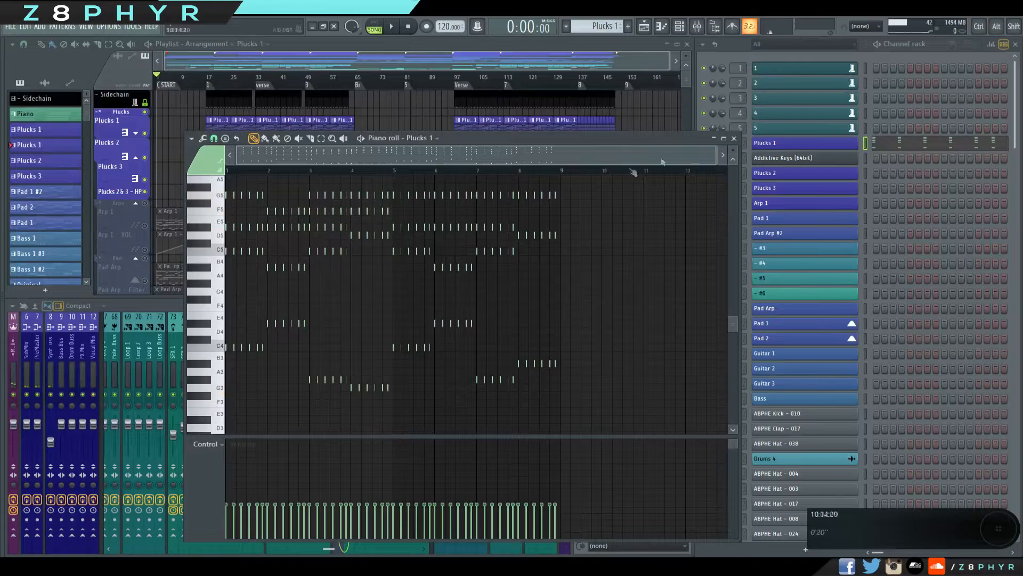
left_click(738, 138)
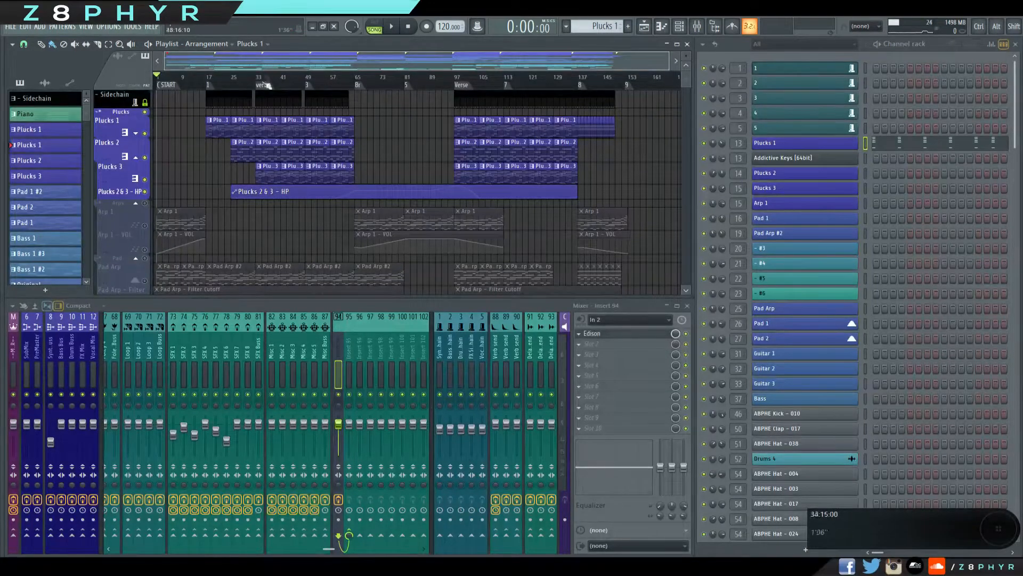
Select the Plucks 1 clip's pattern, open the Plucks 1 synth and play the pattern.
scroll(226, 164, "up", 4)
scroll(226, 165, "up", 3)
scroll(229, 166, "up", 2)
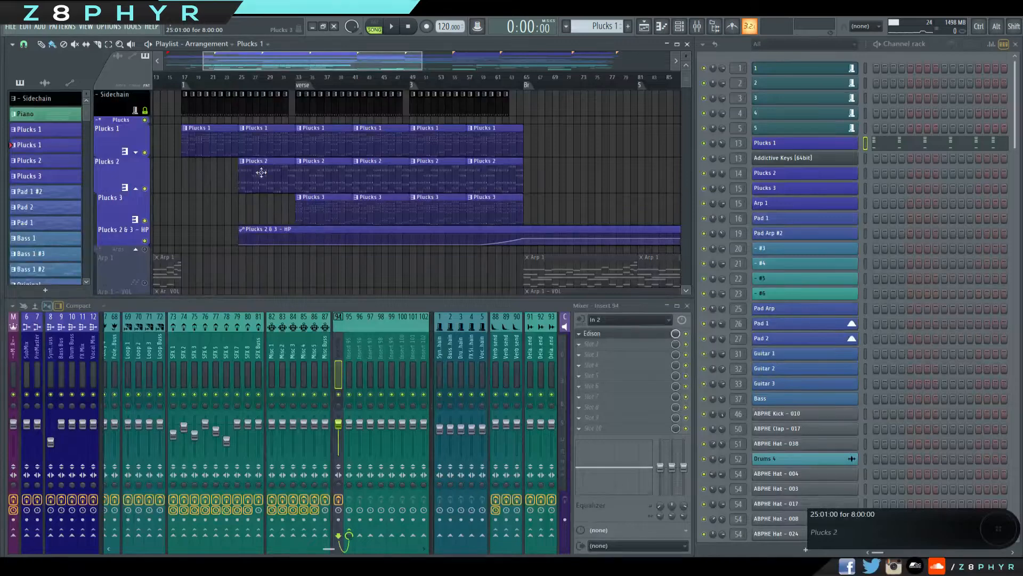
left_click(254, 141)
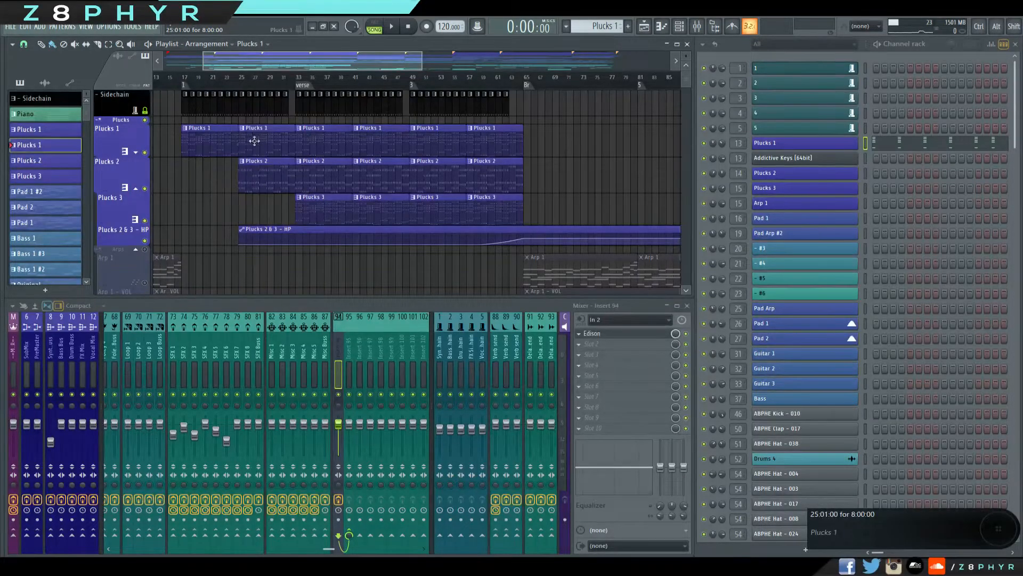
left_click(836, 143)
left_click(879, 55)
key("space")
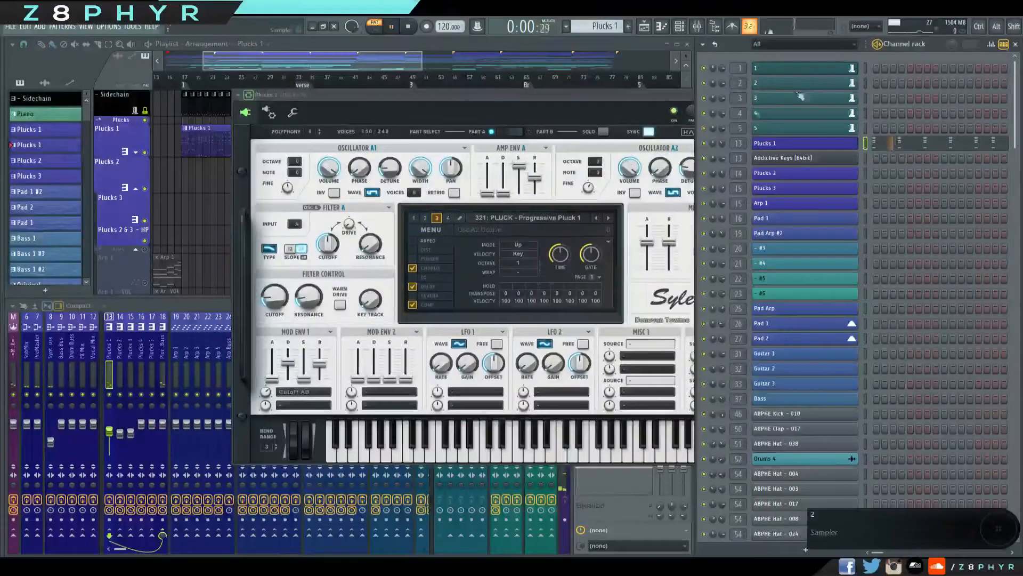
Review the EQ and VC 2A compressor on the Plucks 1 mixer track while the pattern plays.
left_click(111, 354)
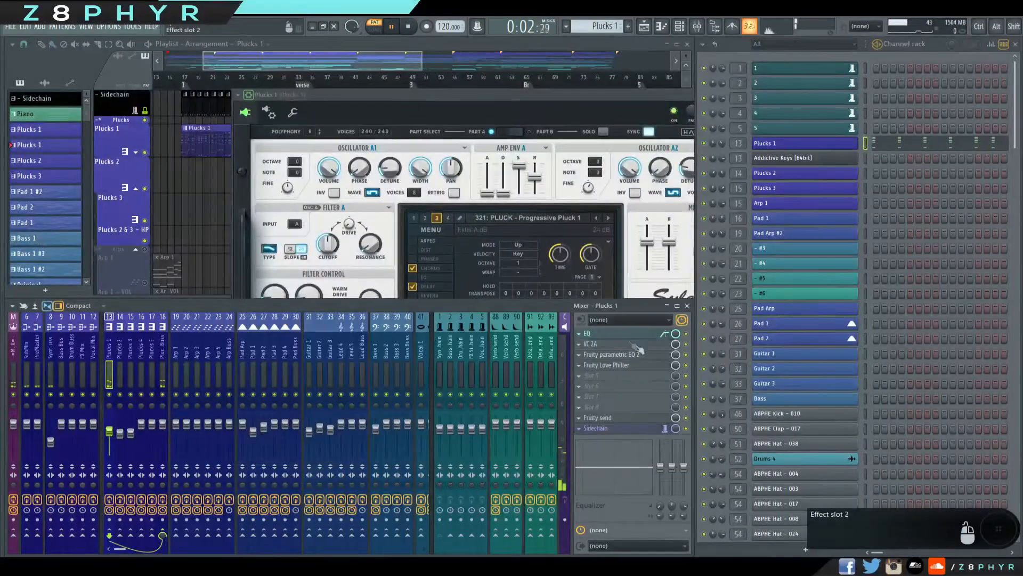
left_click(612, 333)
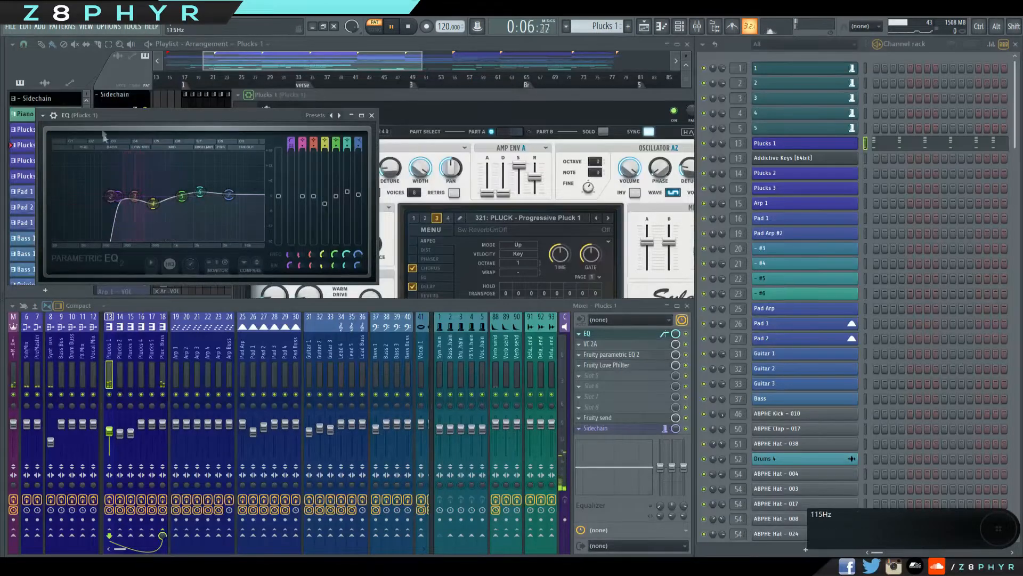
left_click(601, 345)
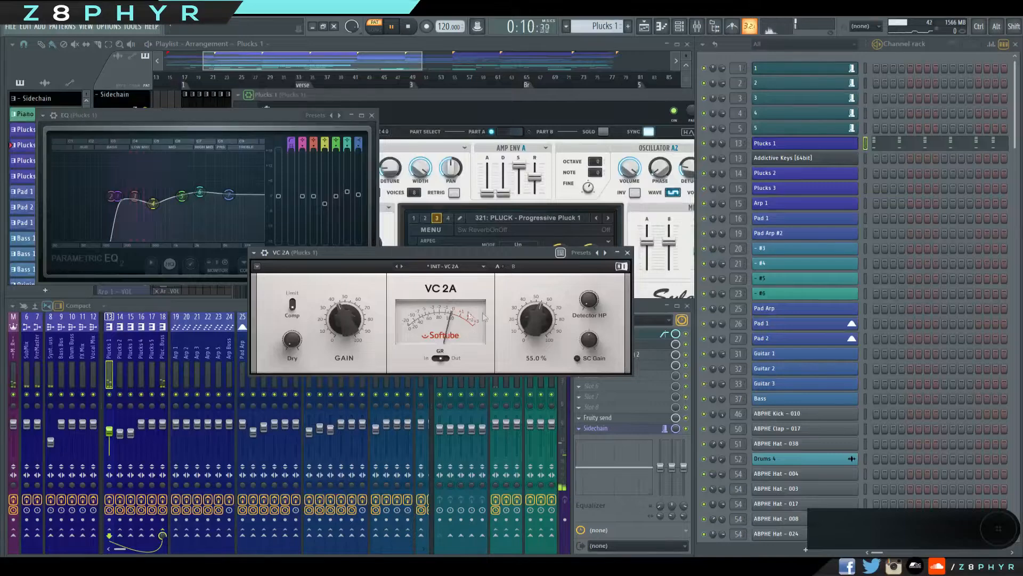
left_click(628, 253)
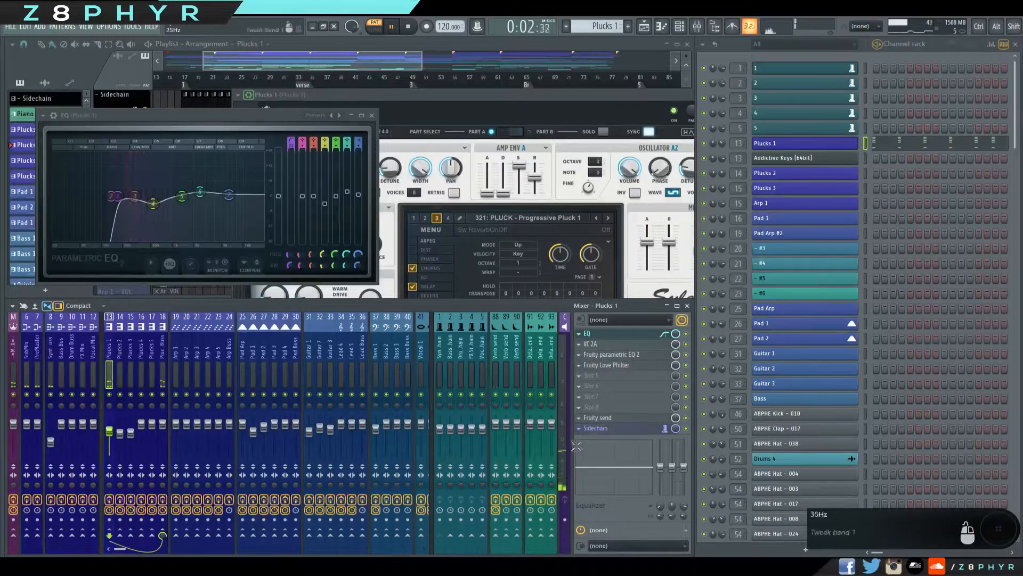
Review Fruity parametric EQ 2, Fruity Love Philter and Fruity send on Plucks 1 and close all its plugin windows.
left_click(612, 354)
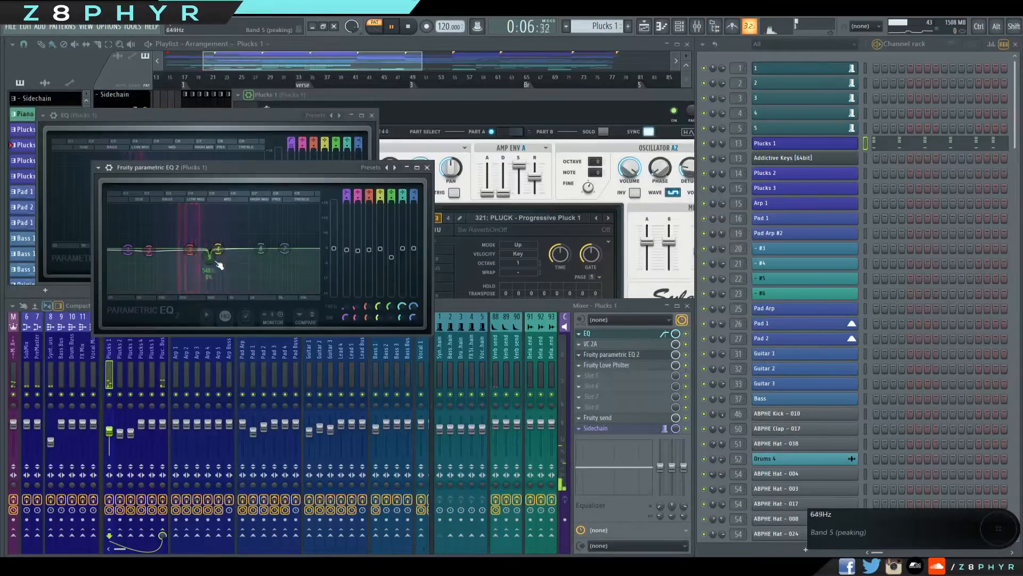
key("space")
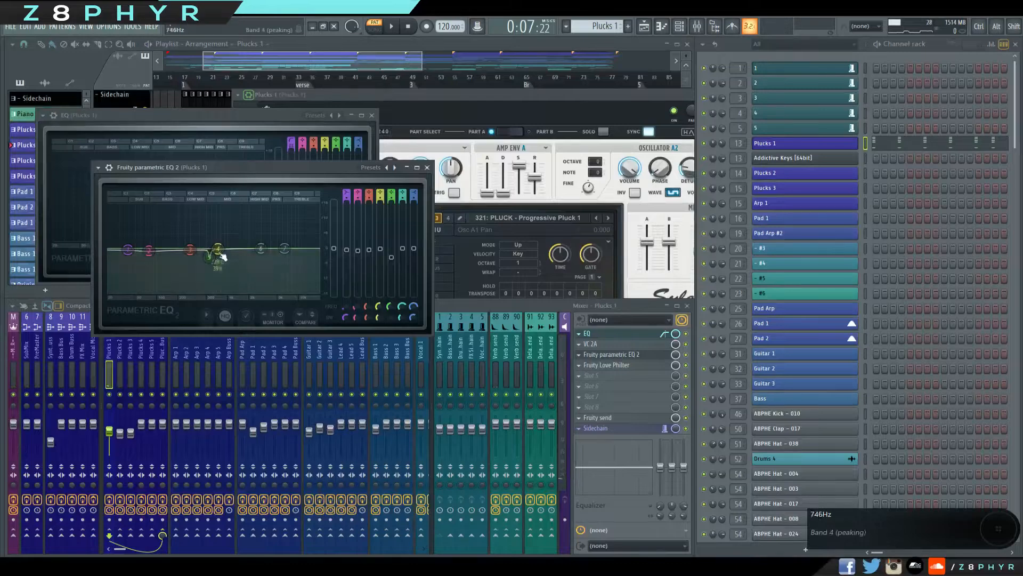
left_click(607, 365)
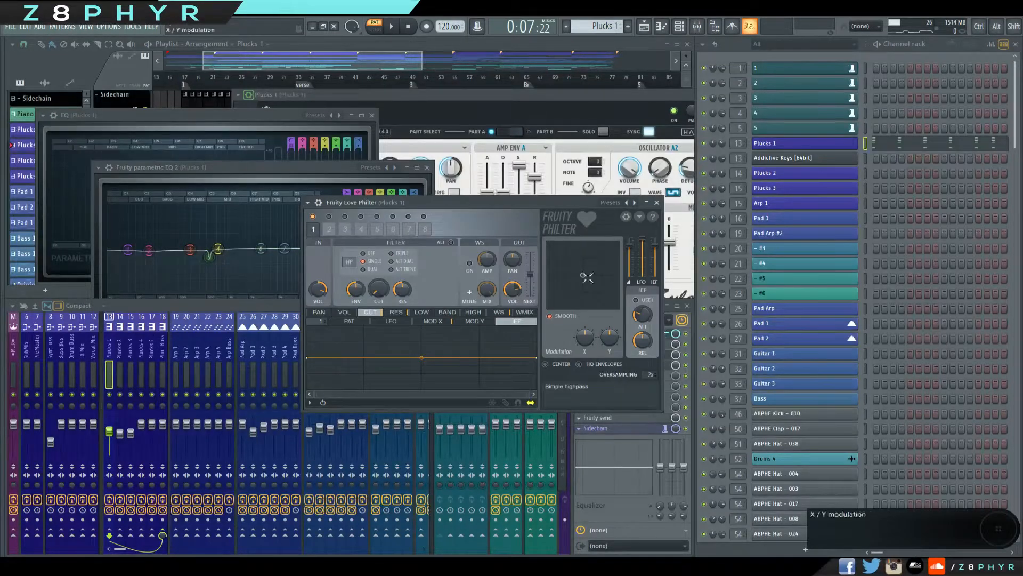
left_click(656, 202)
left_click(597, 417)
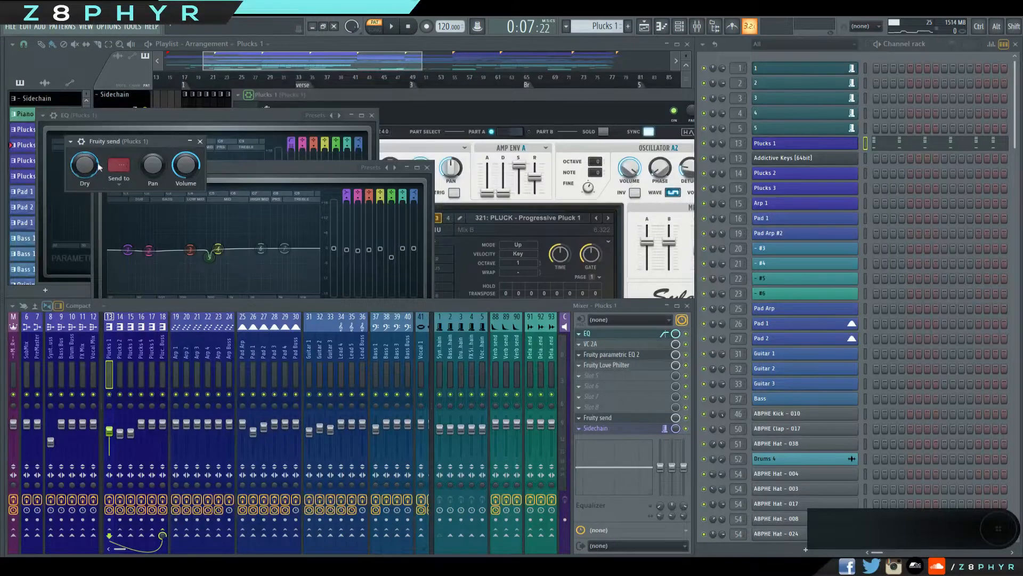
left_click(200, 141)
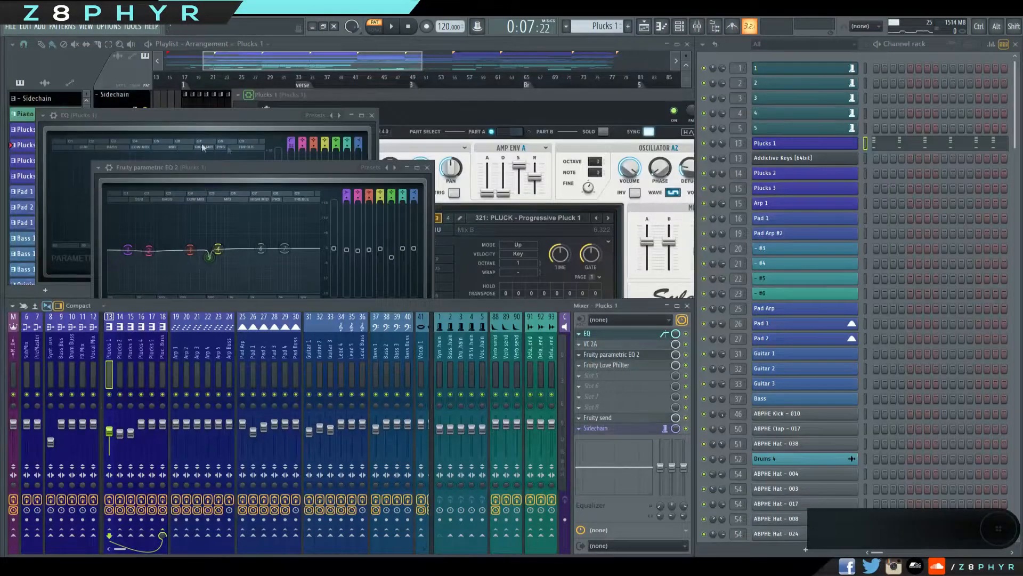
left_click(427, 167)
left_click(372, 115)
left_click_drag(607, 97, 482, 109)
left_click(702, 101)
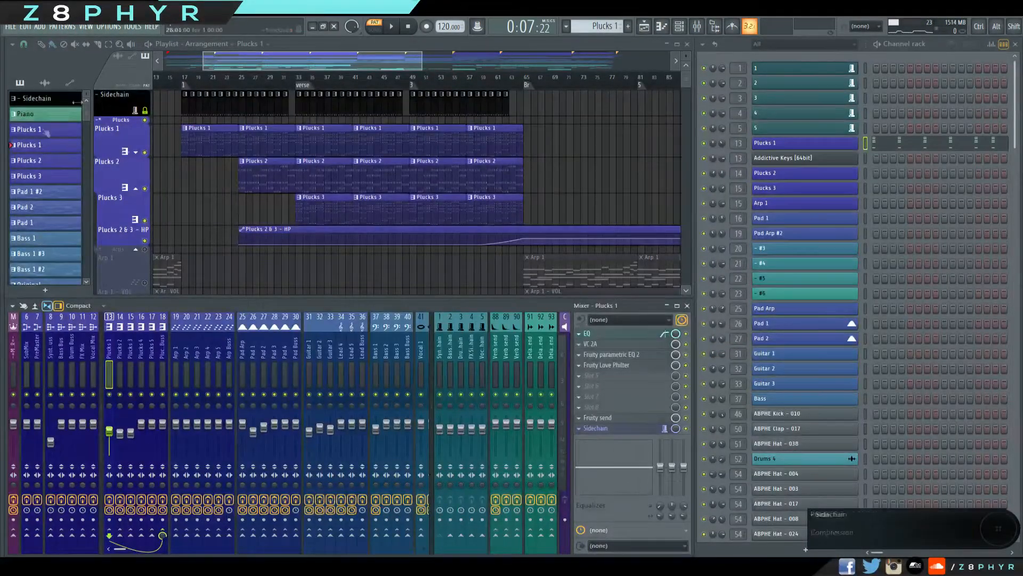
Mute the Plucks 1 and Plucks 3 playlist tracks and play Plucks 2 from the first verse marker.
left_click(145, 152)
left_click(325, 84)
left_click(334, 171)
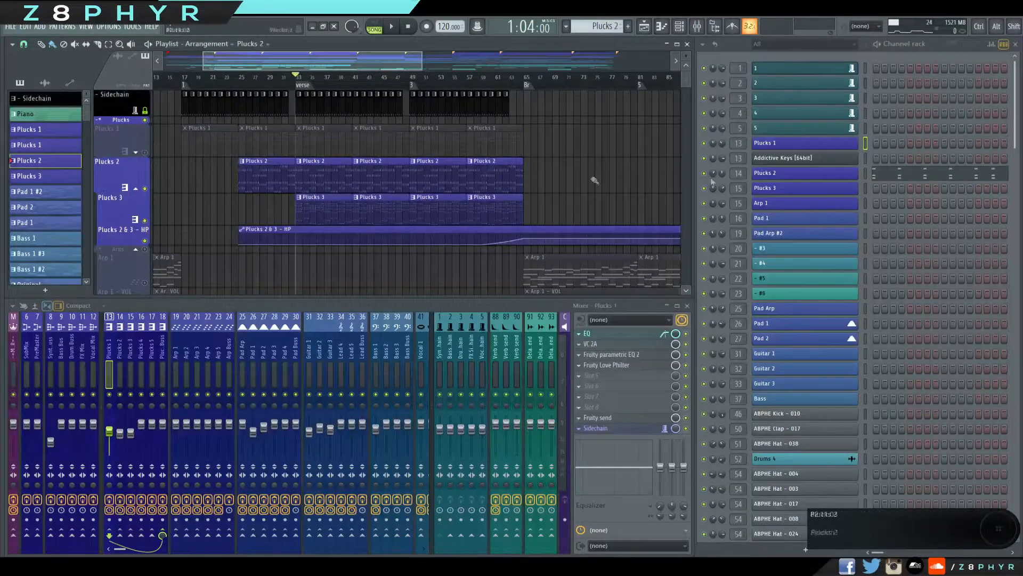
left_click(144, 219)
key("space")
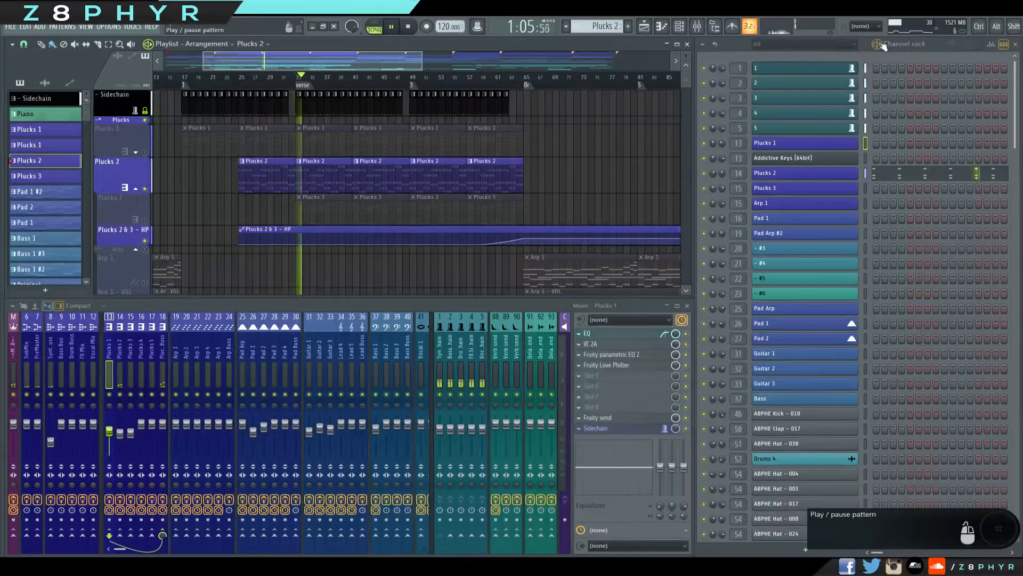
Play the Plucks 2 pattern on its own and stop playback.
left_click(877, 45)
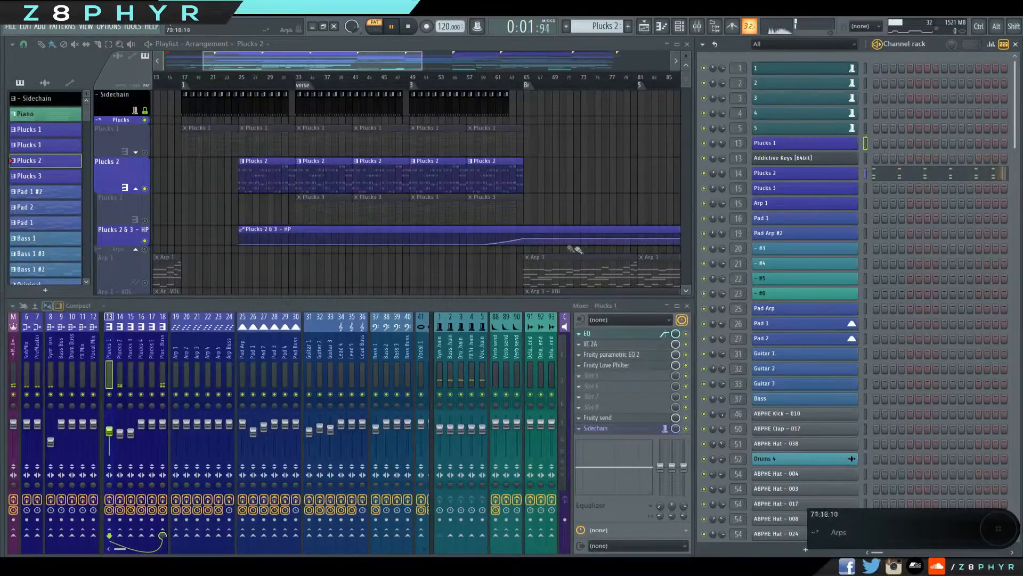
key("space")
left_click(958, 514)
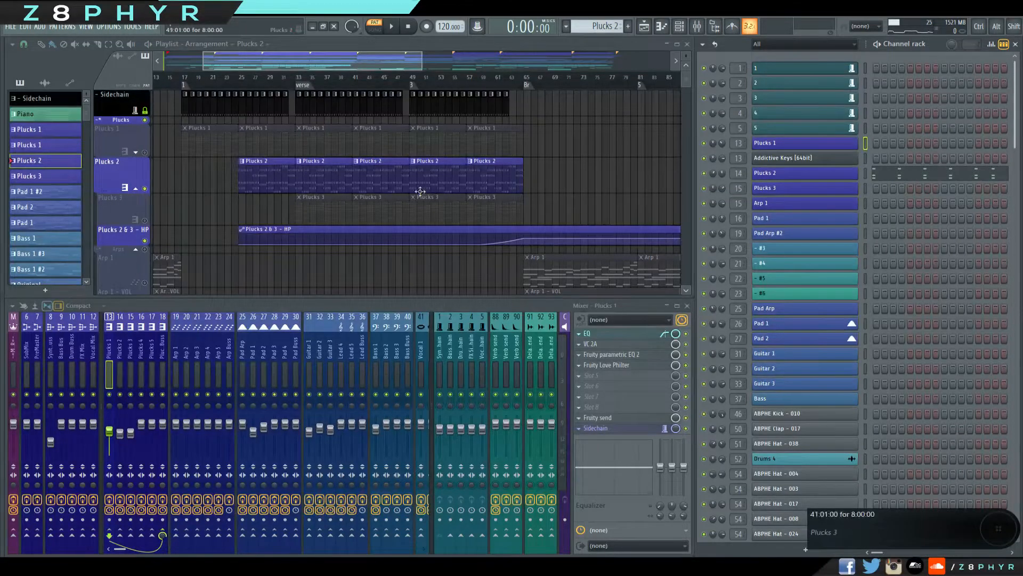
Review the Plucks 2 synth's settings and the EQ on its mixer track, closing both windows.
left_click(864, 174)
left_click(835, 176)
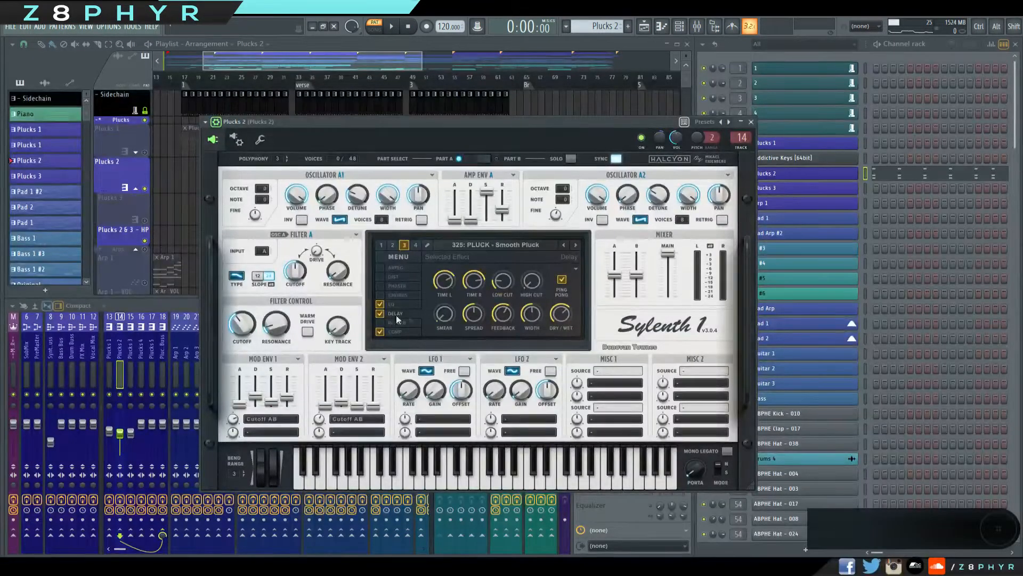
left_click(752, 122)
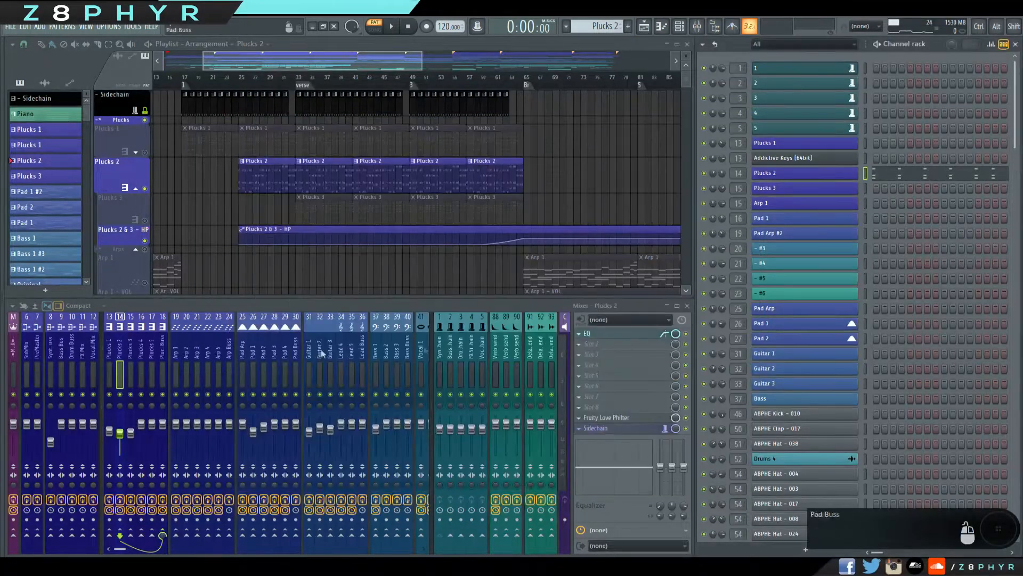
left_click(611, 333)
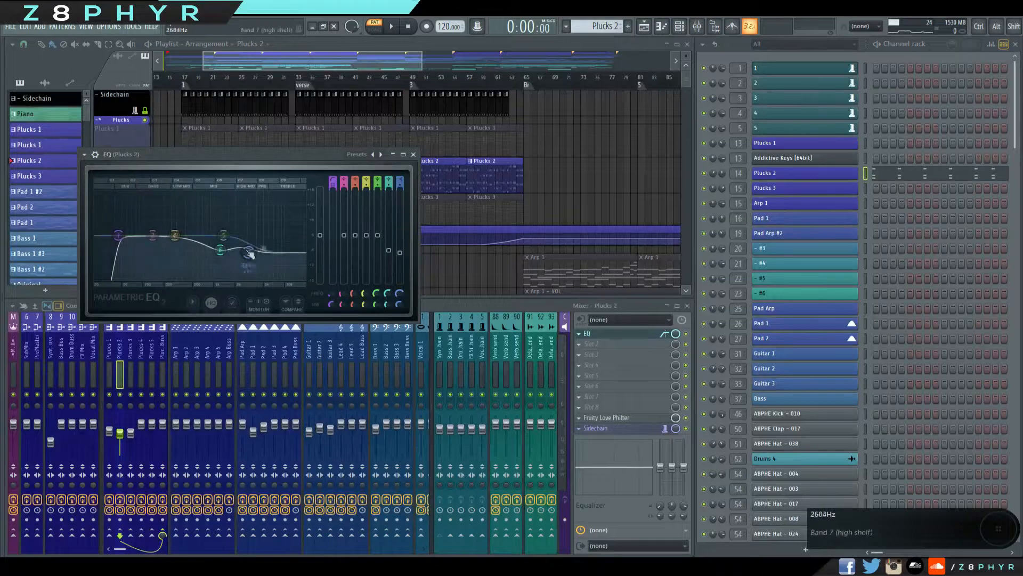
left_click(412, 154)
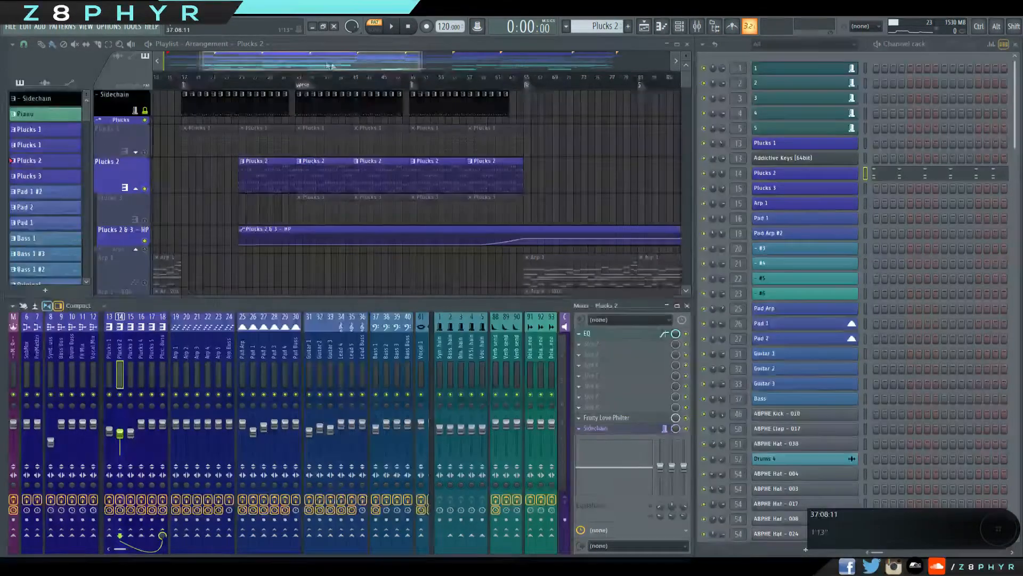
Unmute the Plucks 1 playlist track and compare verse playback with and without Plucks 2, leaving Plucks 2 muted.
left_click_drag(319, 63, 300, 64)
left_click(144, 152)
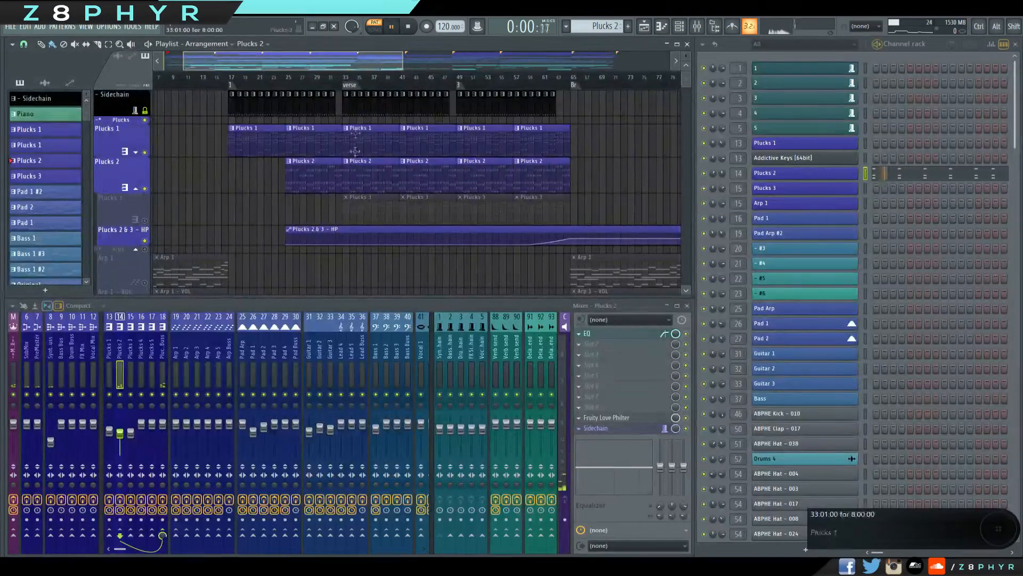
key("space")
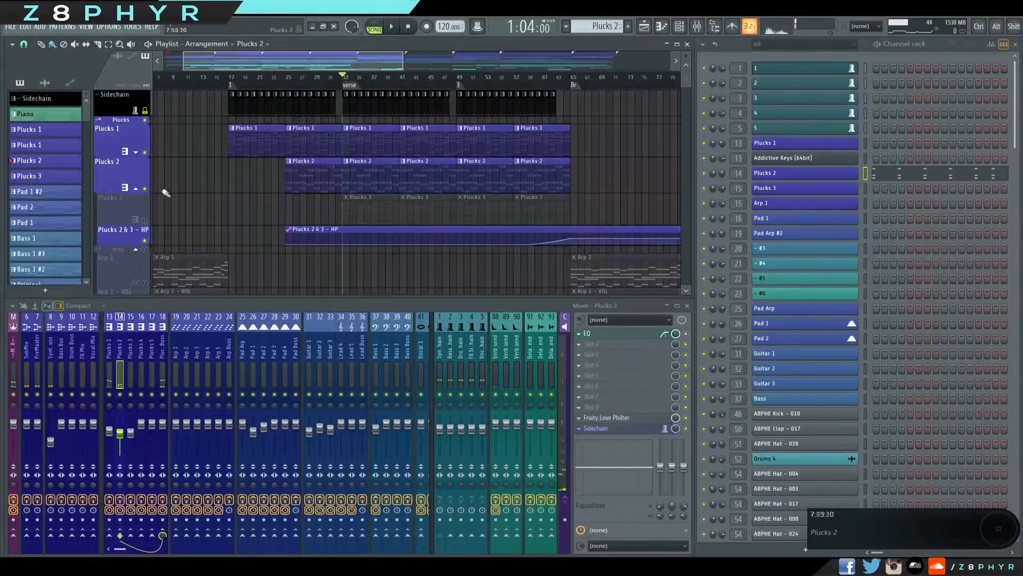
left_click(145, 188)
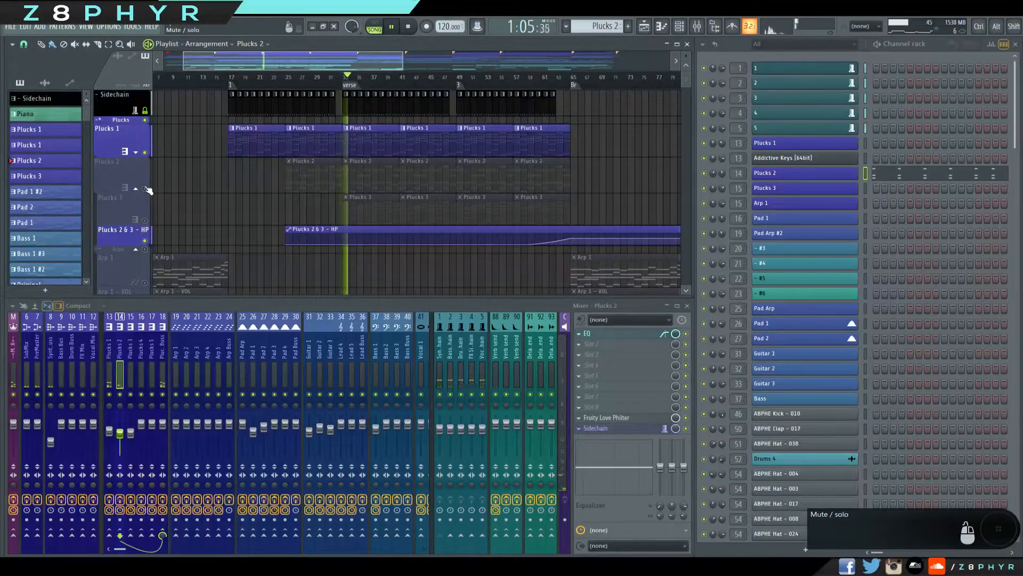
left_click(145, 188)
left_click(144, 188)
key("space")
Unmute the Plucks 3 track, expand the Plucks 1 group and mute Plucks 1 with its Filter Cutoff, HP, Verb Send and Volume automation tracks.
left_click(144, 220)
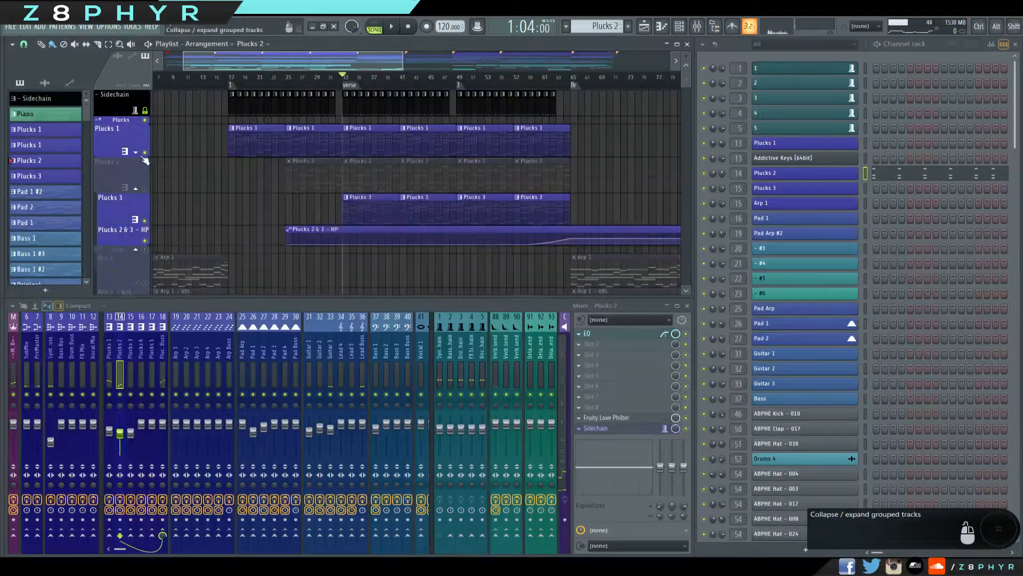
left_click(136, 152)
left_click(145, 153)
left_click(144, 185)
left_click(145, 172)
left_click(145, 209)
left_click(145, 231)
scroll(283, 240, "down", 2)
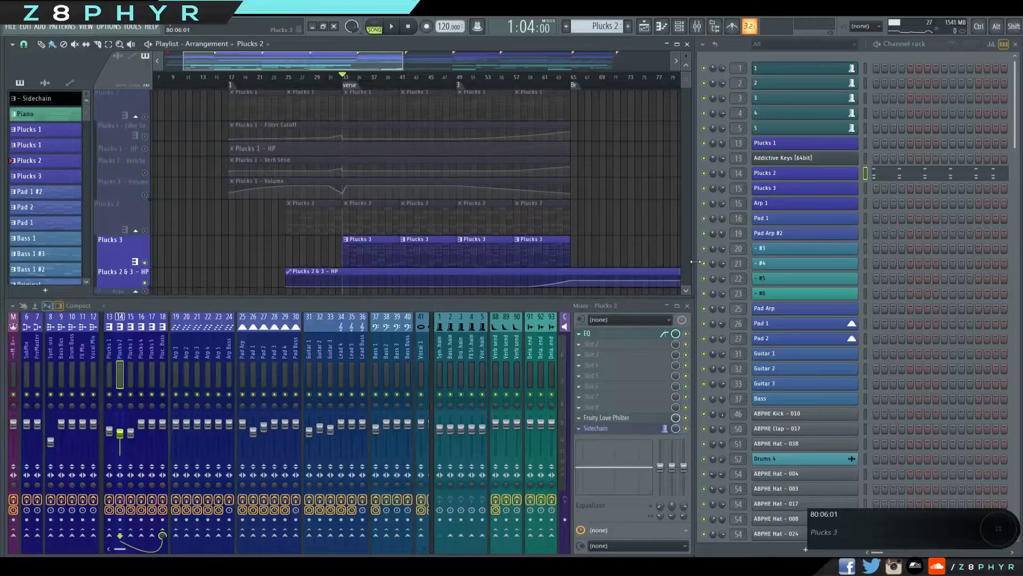
Select the Plucks 3 pattern and channel and play the pattern on its own.
left_click(391, 248)
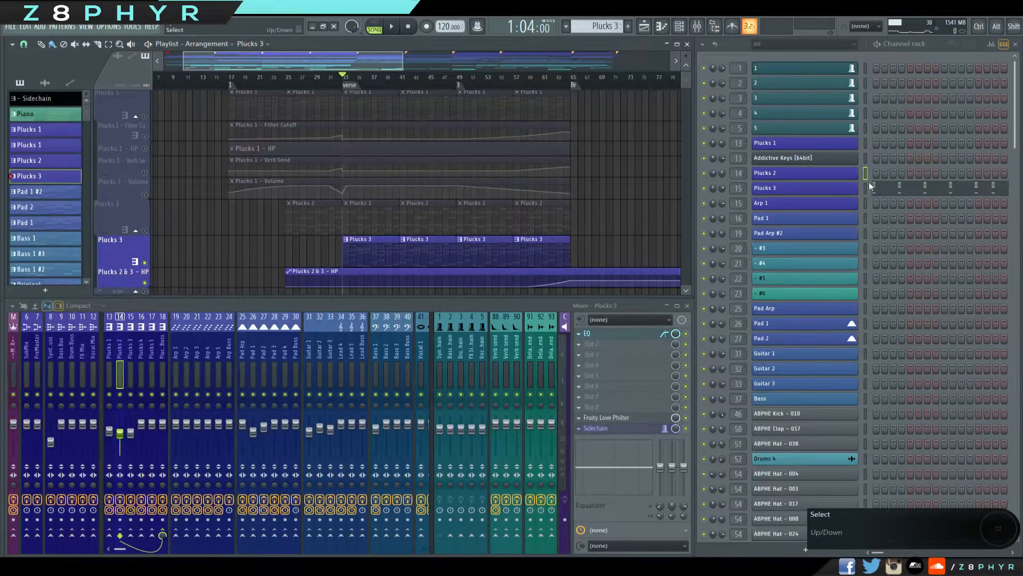
left_click(865, 187)
left_click(877, 44)
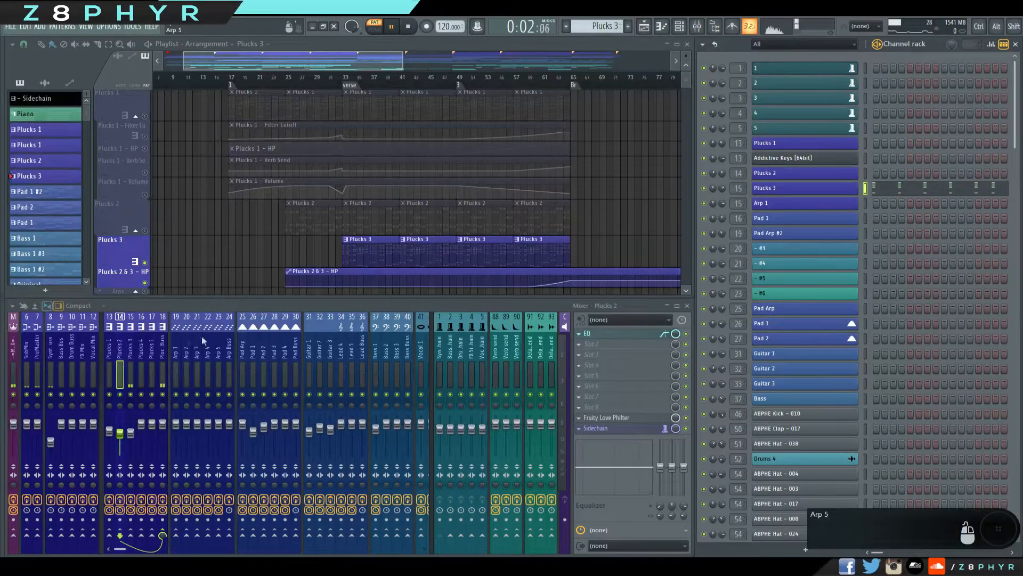
Review the EQ and Fruity Love Philter on the Plucks 3 mixer track with playback stopped, closing both windows.
left_click(131, 349)
left_click(634, 336)
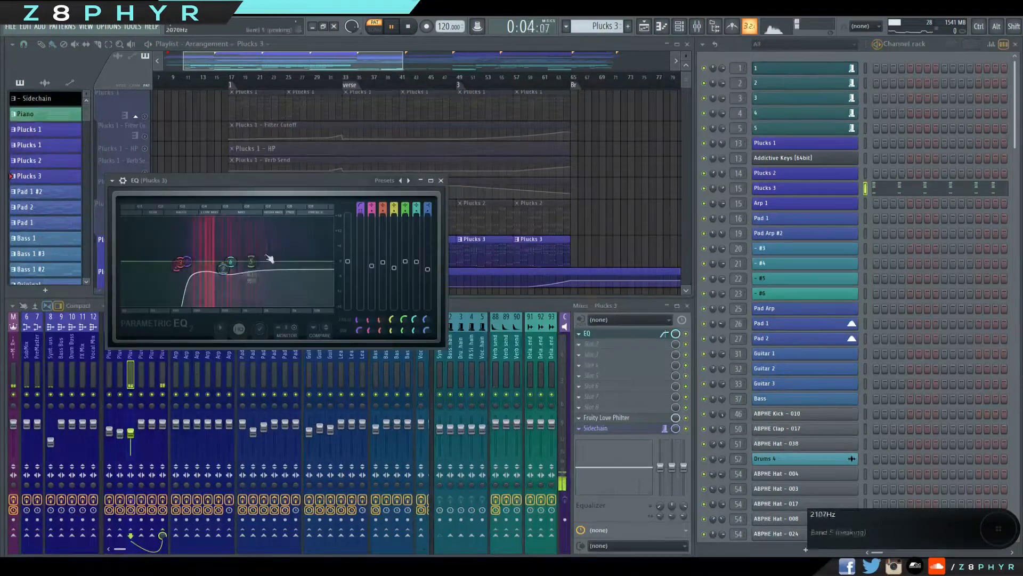
key("space")
left_click_drag(341, 177, 458, 157)
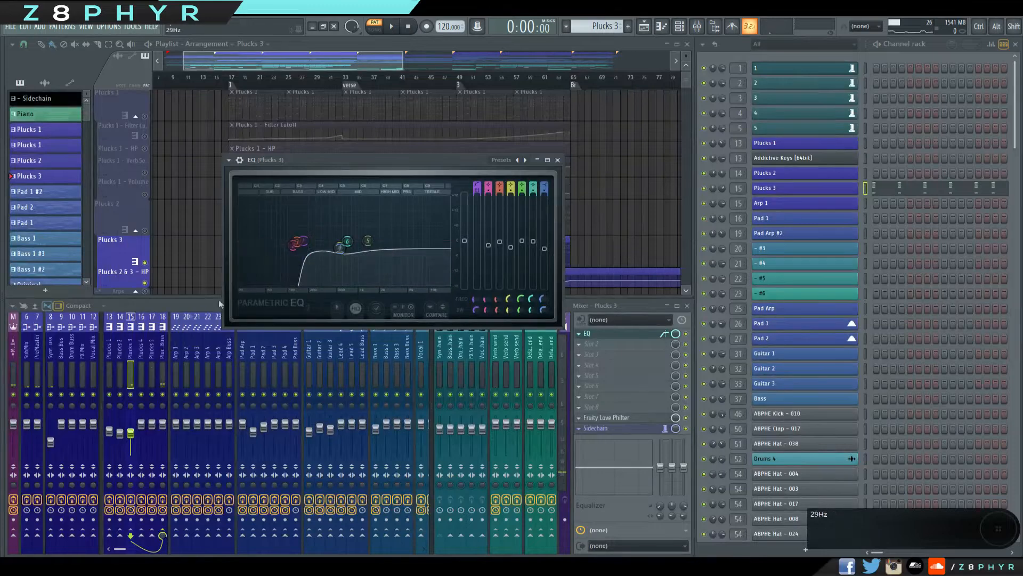
left_click(634, 418)
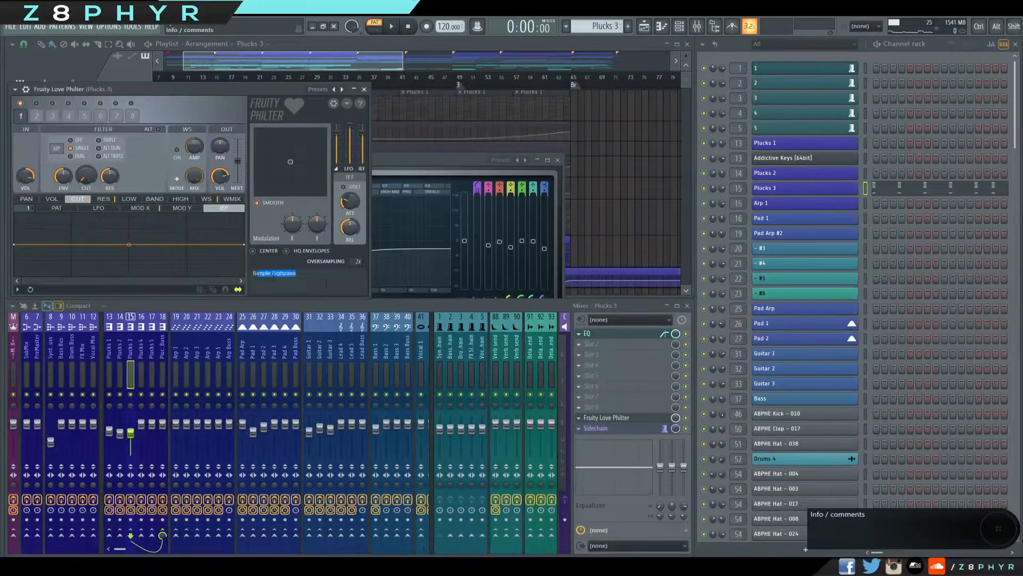
left_click(365, 89)
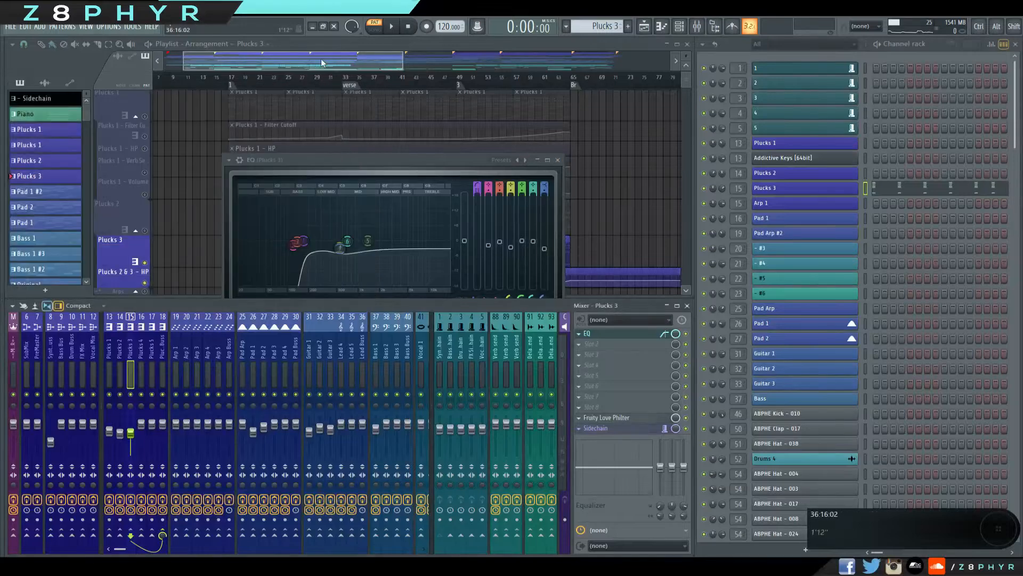
left_click(558, 160)
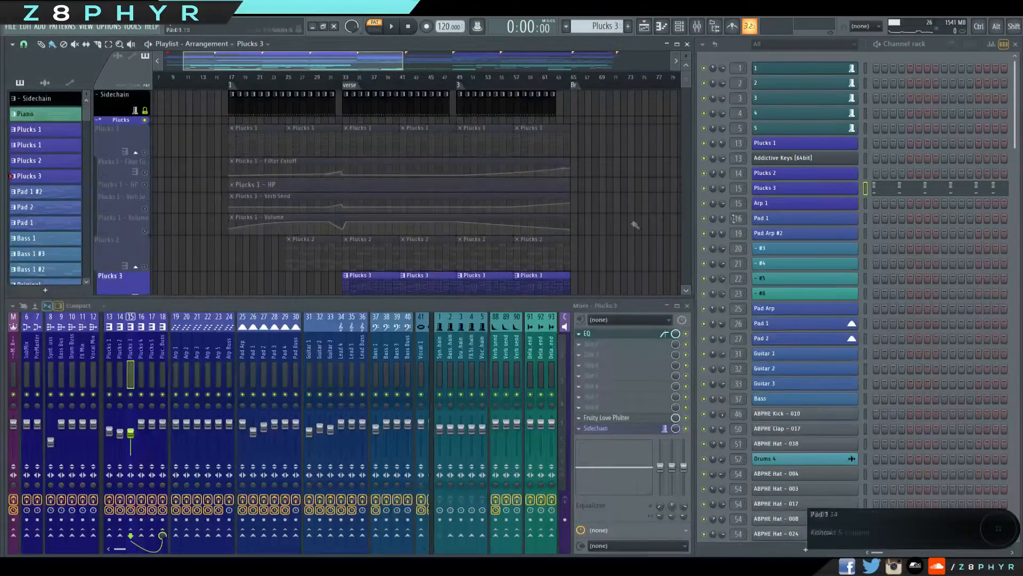
Unmute Plucks 2 and Plucks 1 with its Volume, HP, Verb Send and Filter Cutoff automation tracks, and start playback.
left_click(145, 266)
left_click(144, 230)
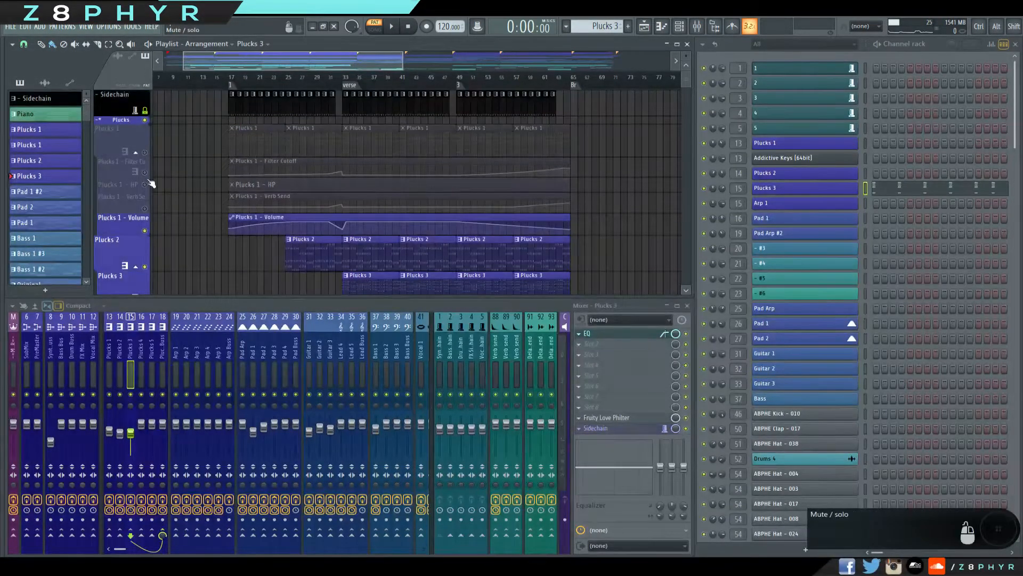
left_click(145, 184)
left_click(144, 209)
left_click(144, 172)
left_click(144, 152)
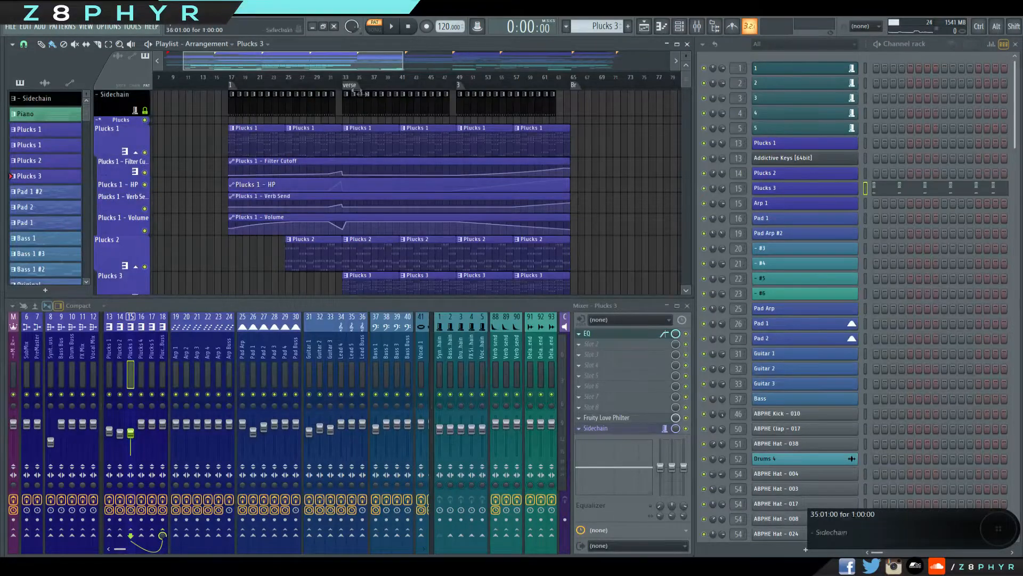
key("space")
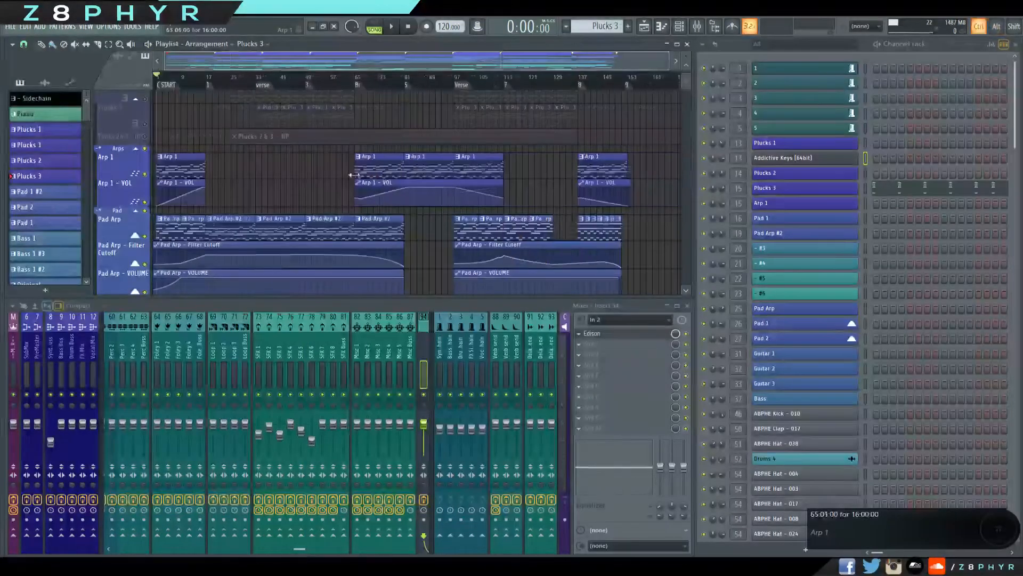
Open the Arp 1 pattern's notes in the piano roll, look over their full length and close it.
double_click(387, 167)
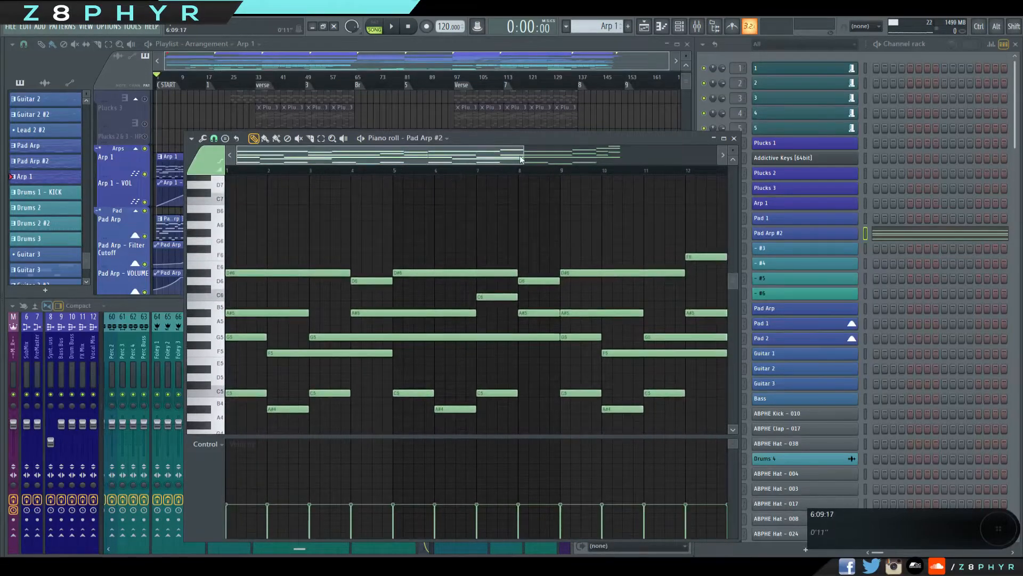
left_click_drag(521, 159, 618, 158)
scroll(330, 332, "down", 5)
left_click_drag(330, 332, 698, 395)
left_click_drag(347, 318, 456, 344)
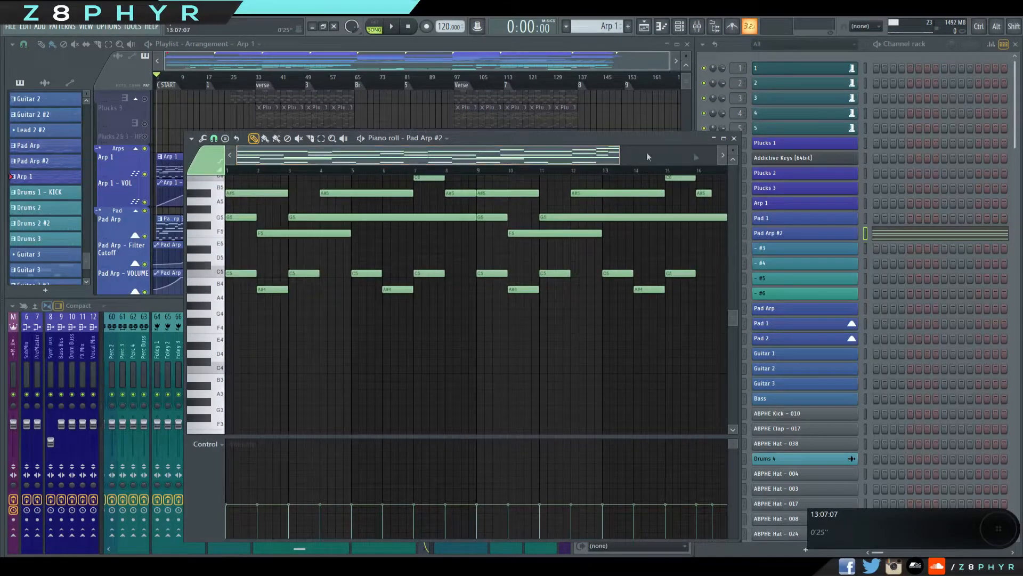
left_click(734, 139)
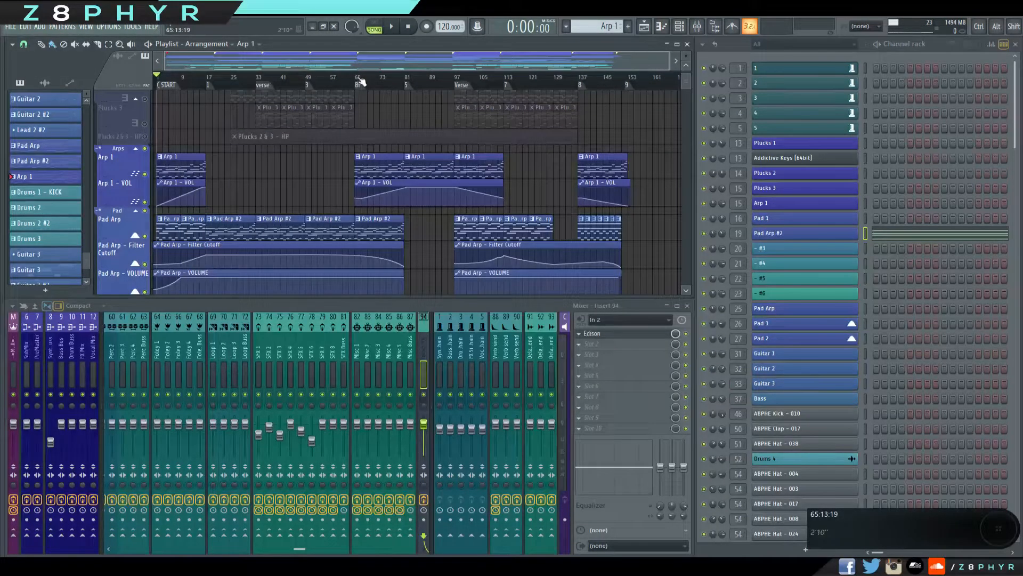
Set the playlist time selection to bars 65–97, play that section and mute the Pad Arp track.
left_click_drag(361, 81, 432, 84)
key("ctrl+d")
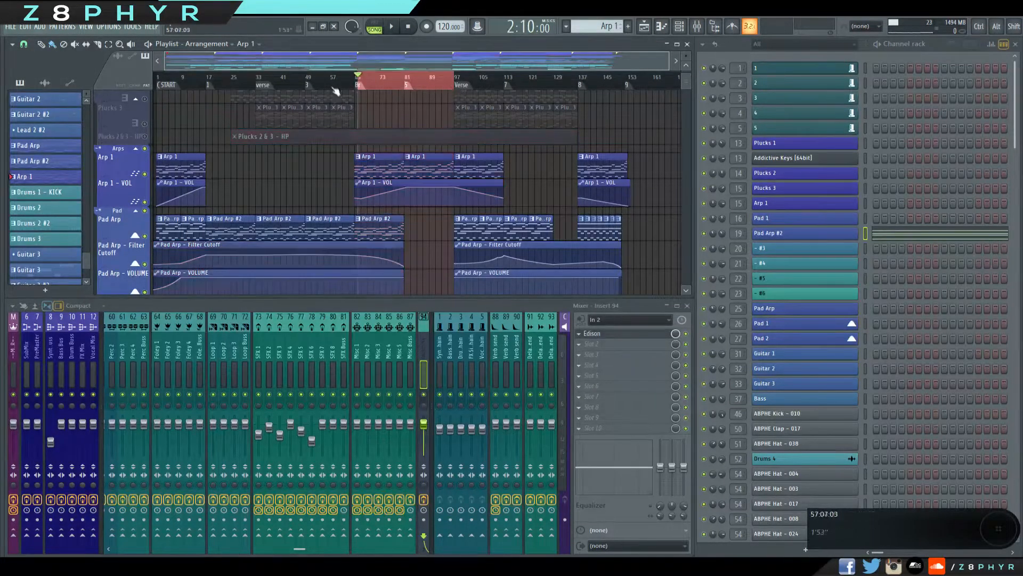
double_click(360, 84)
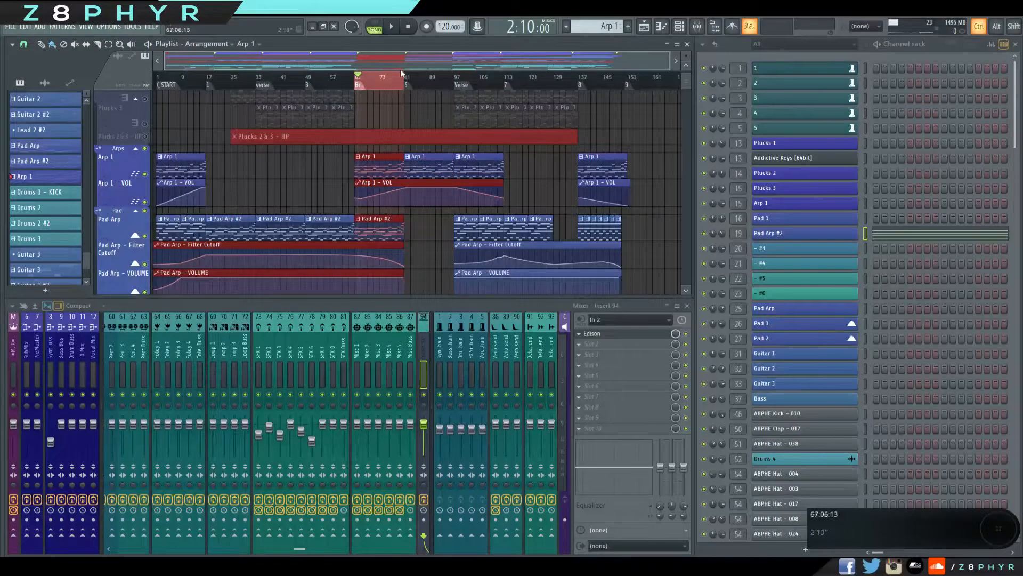
left_click_drag(453, 81, 356, 77)
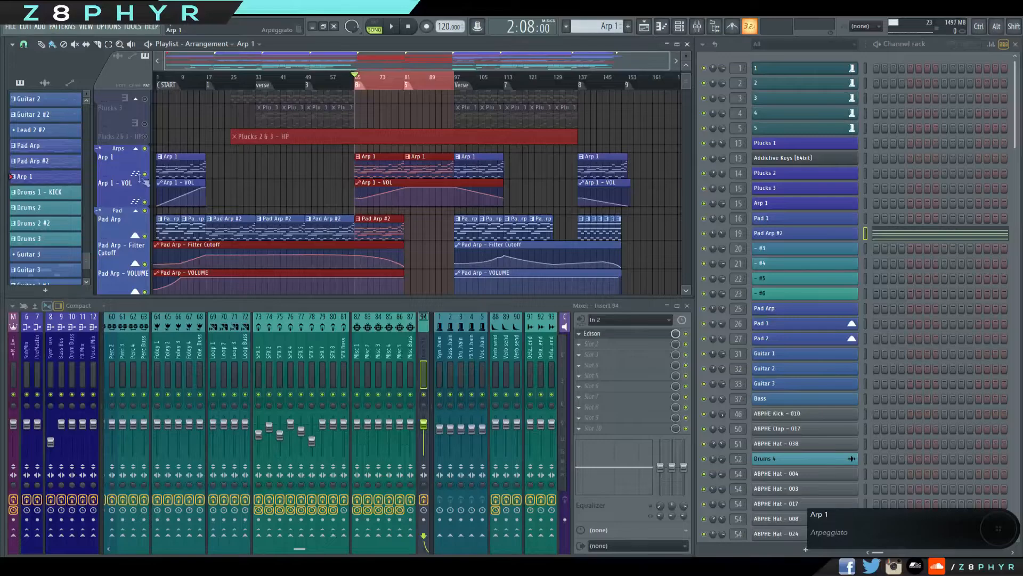
scroll(138, 177, "down", 5)
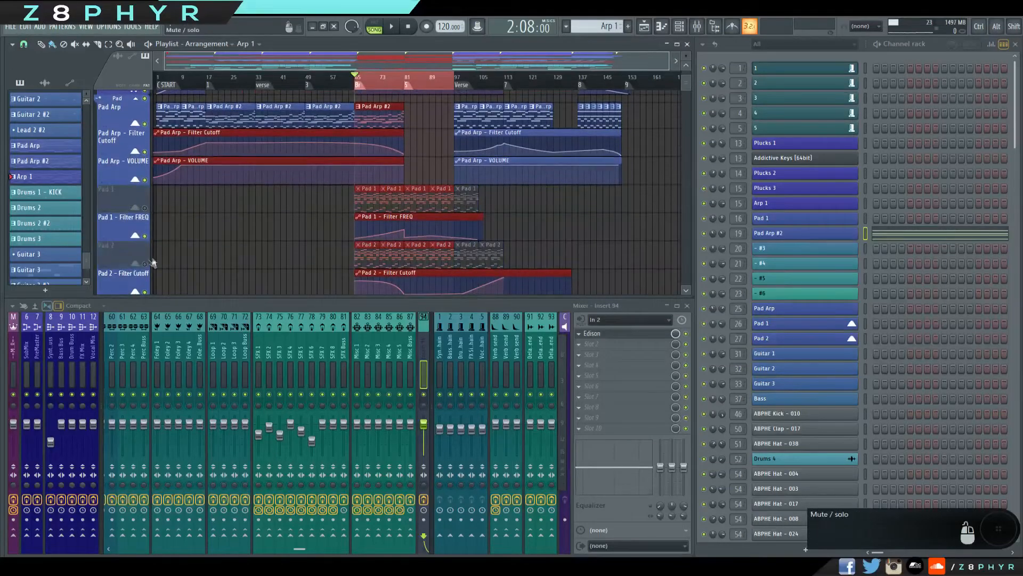
scroll(384, 178, "up", 4)
scroll(390, 172, "up", 3)
key("space")
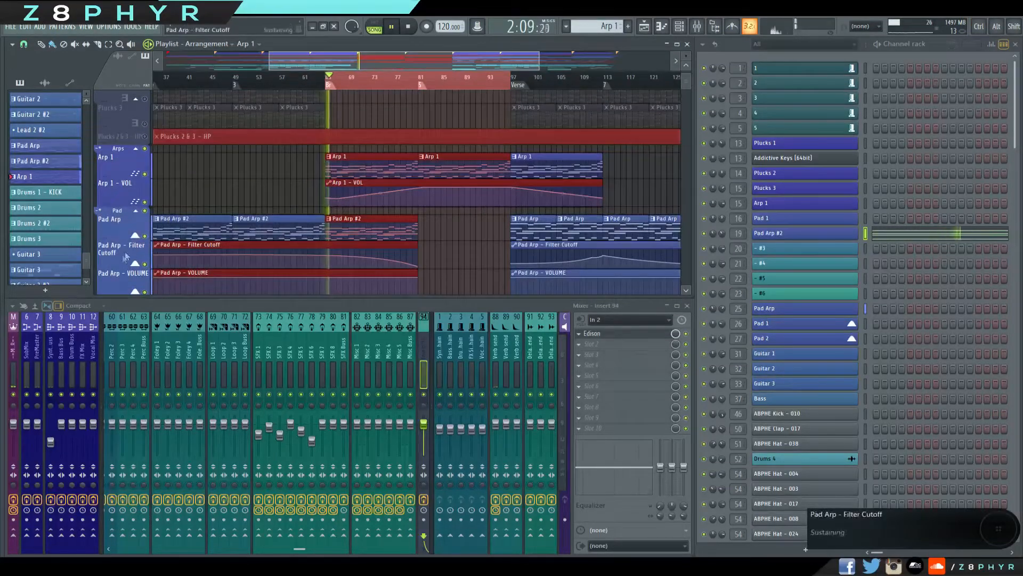
left_click(145, 236)
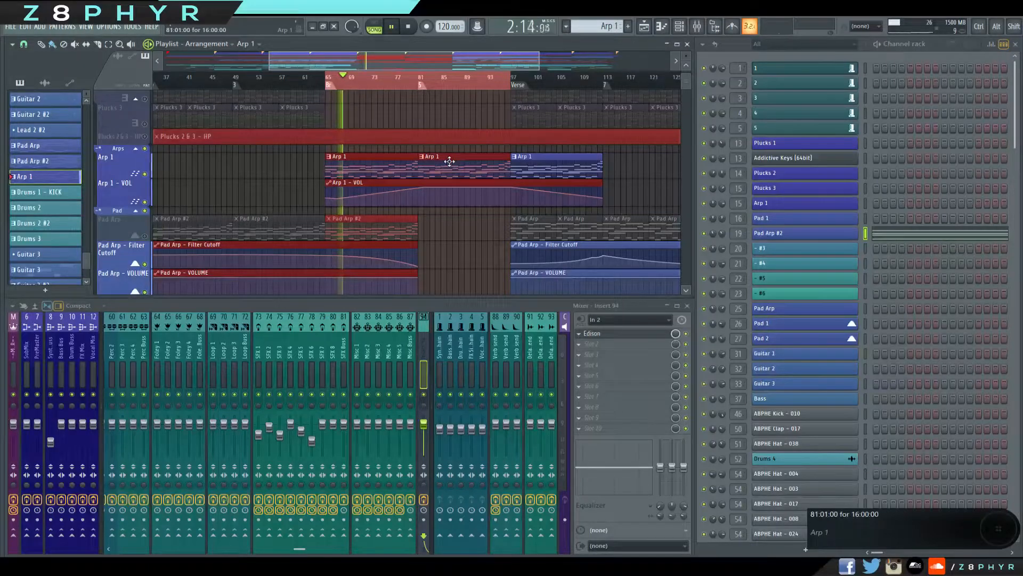
Clear the clip selection and review the Arp 1 notes in the piano roll during playback, then close it.
key("F7")
left_click(734, 138)
left_click(319, 192, "ctrl")
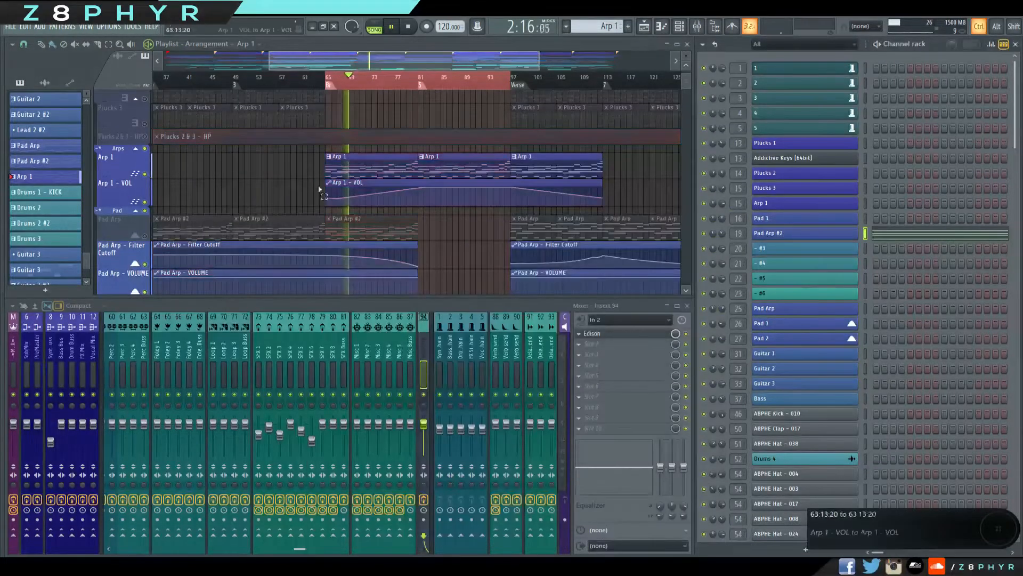
double_click(362, 169)
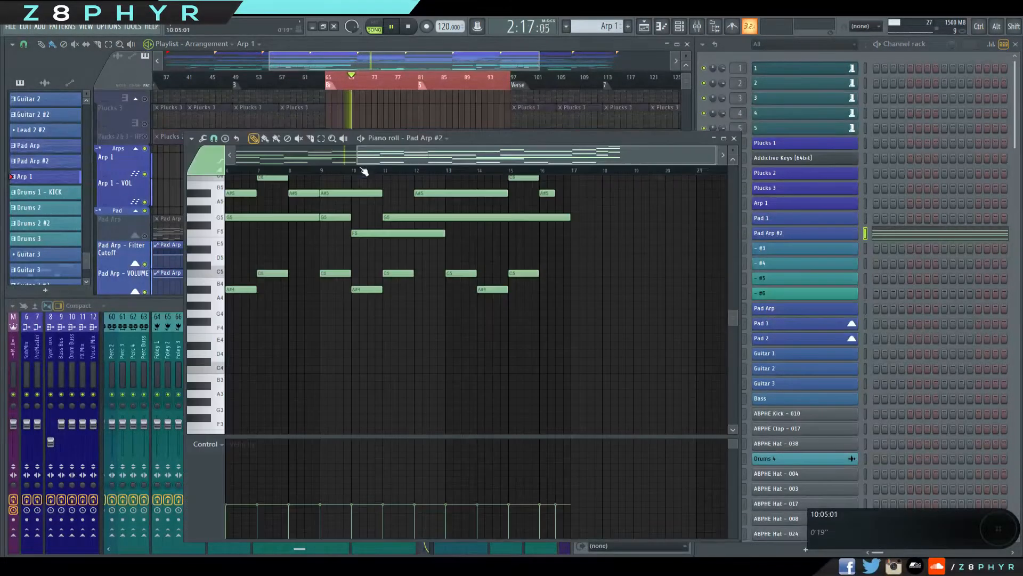
left_click(734, 139)
Stop playback, place the playhead at bar 81 and play the second Arp 1 clip from there before stopping.
left_click(410, 26)
left_click(420, 78)
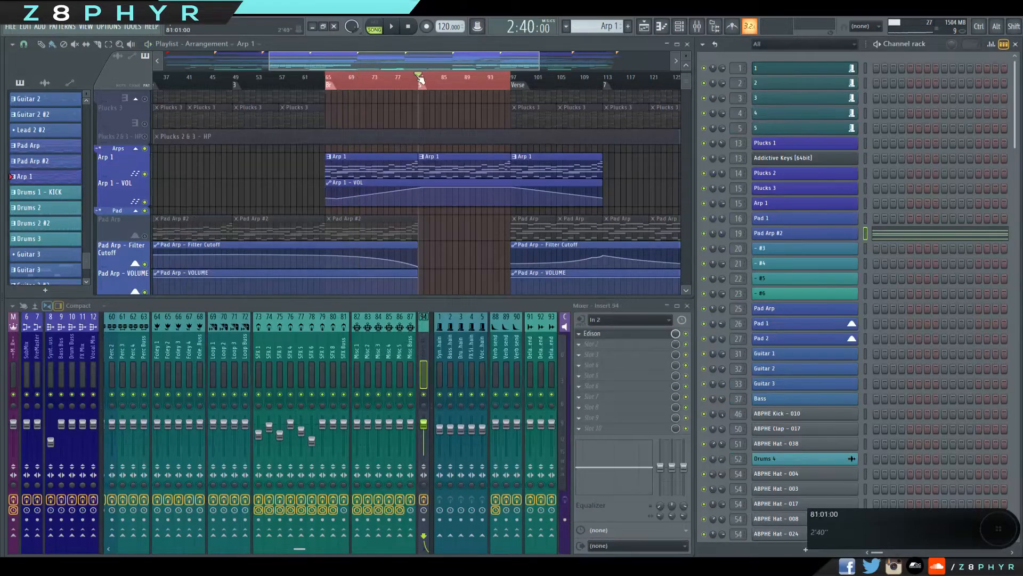
left_click(396, 26)
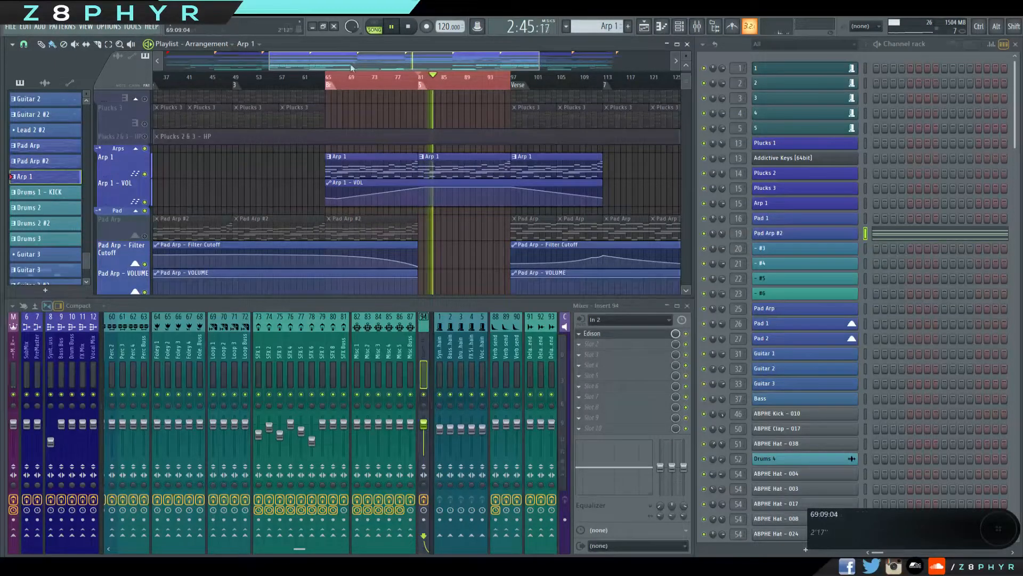
key("space")
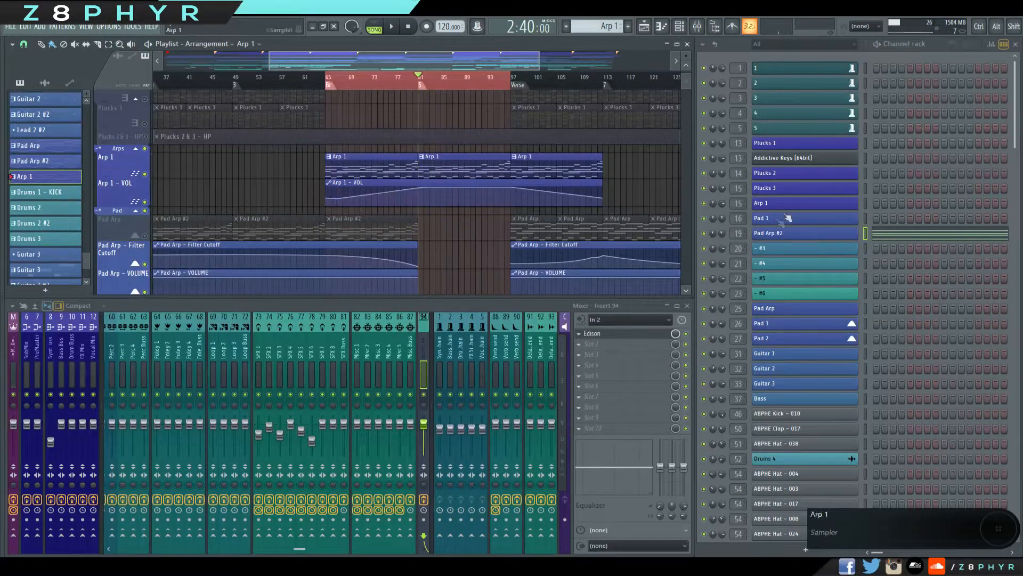
left_click_drag(461, 64, 455, 63)
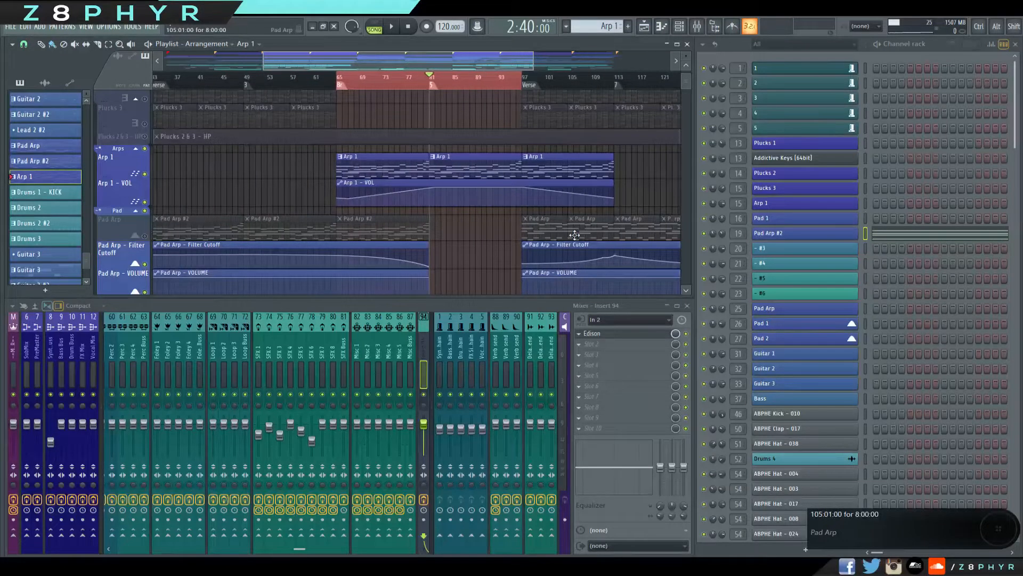
scroll(503, 213, "down", 2)
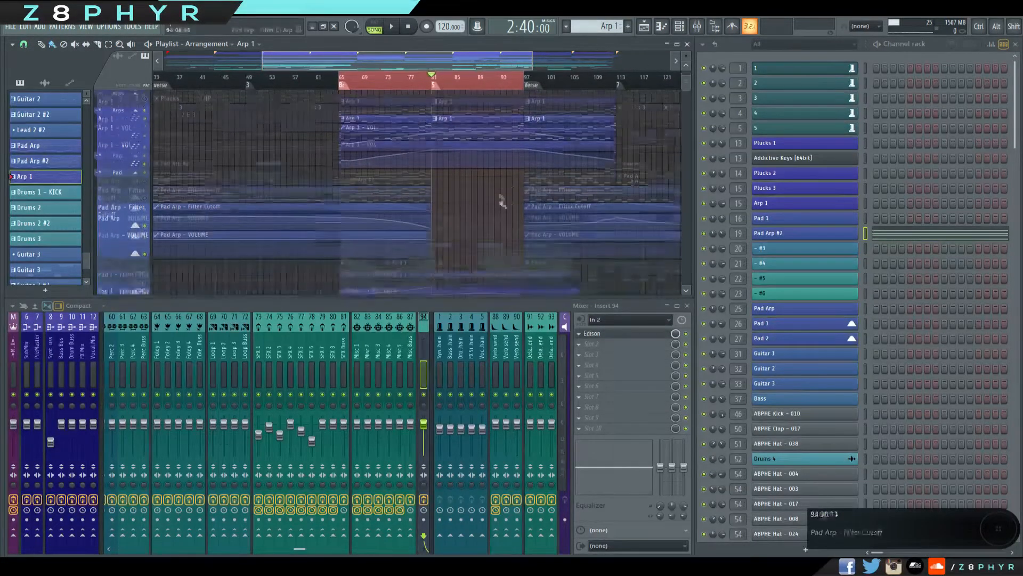
scroll(503, 178, "up", 3)
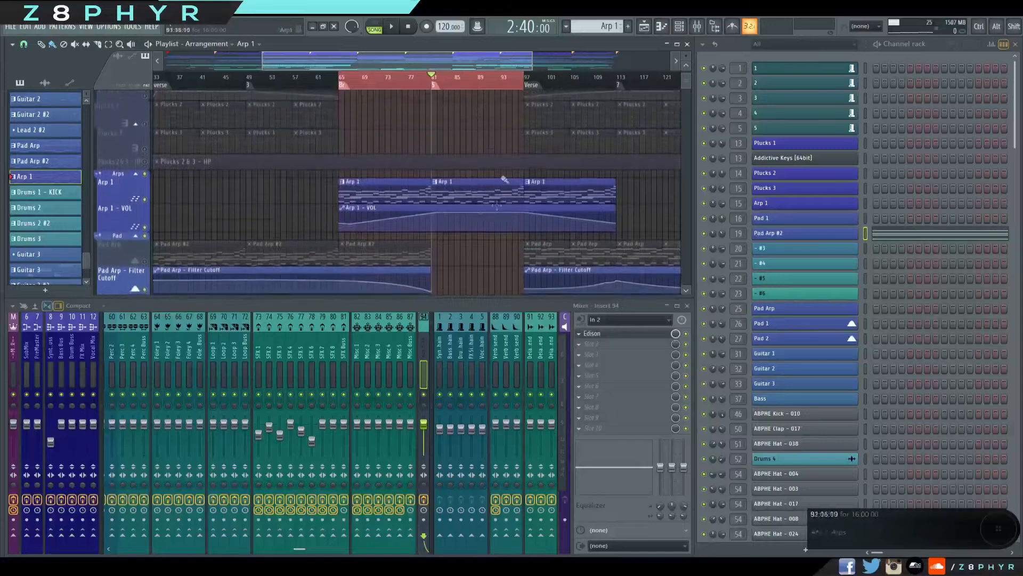
scroll(450, 219, "down", 3)
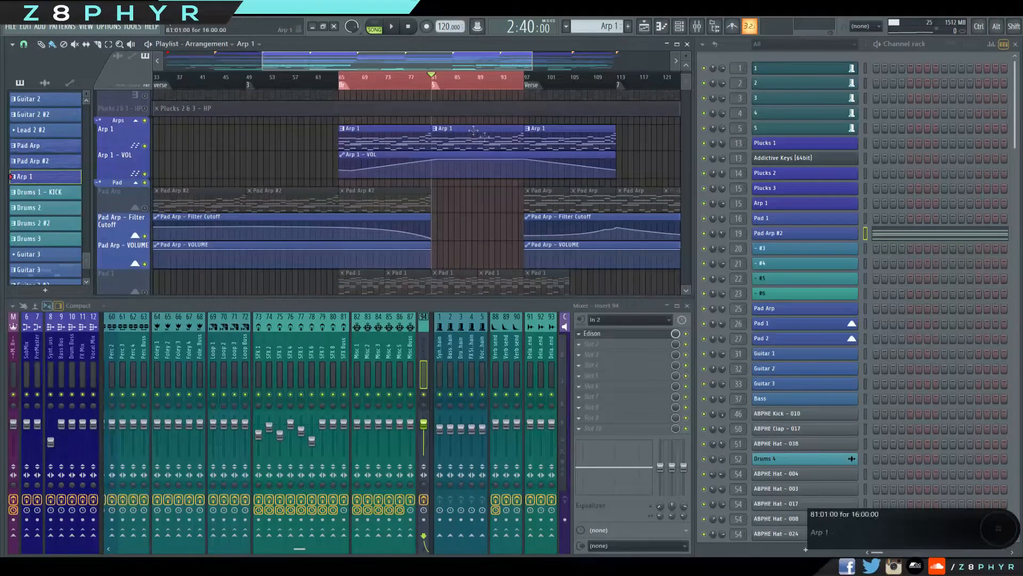
Select the Arp 1 mixer track, review its EQ and Fruity Send effects, and close both windows.
left_click(760, 236)
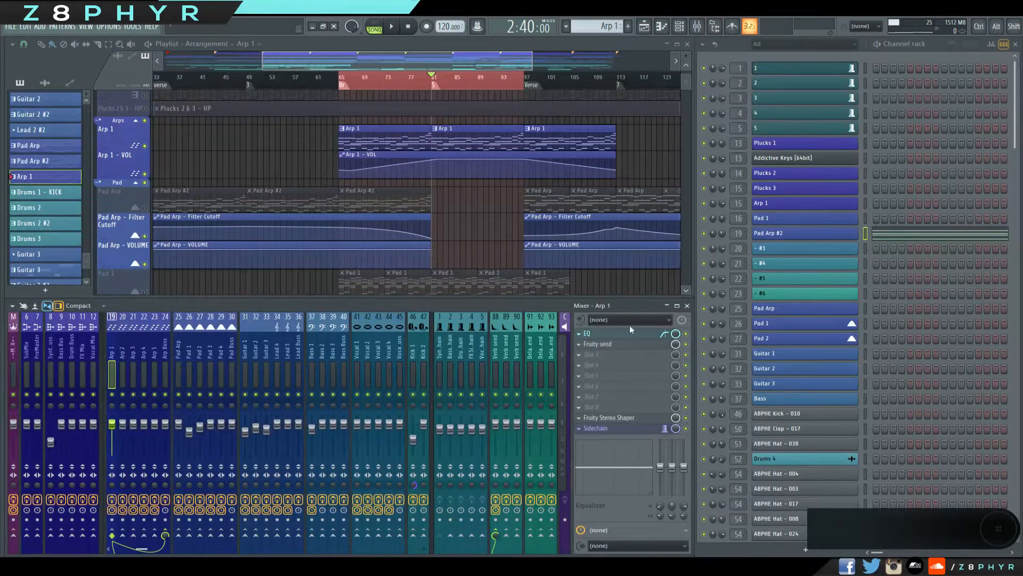
left_click(630, 346)
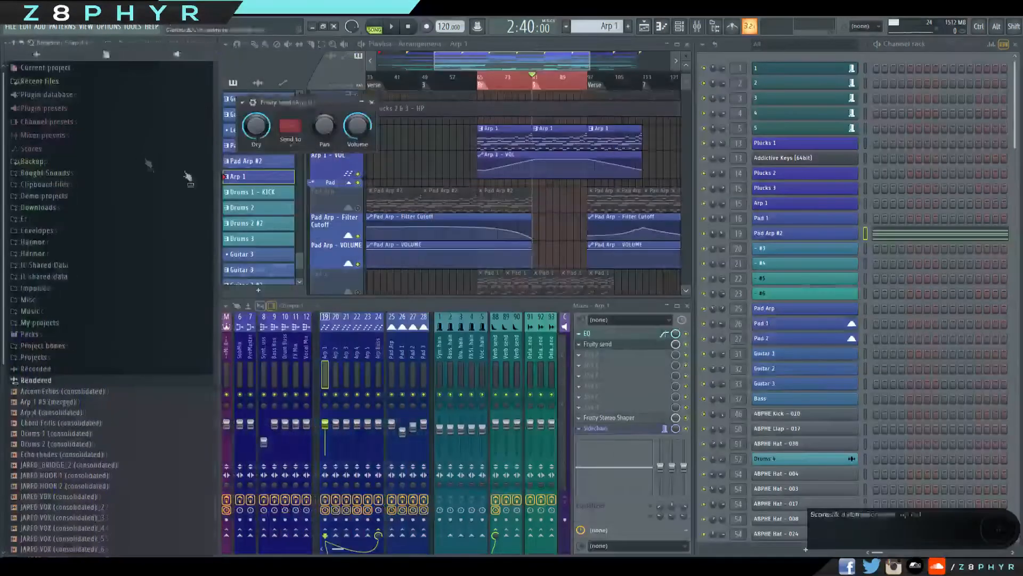
left_click(632, 334)
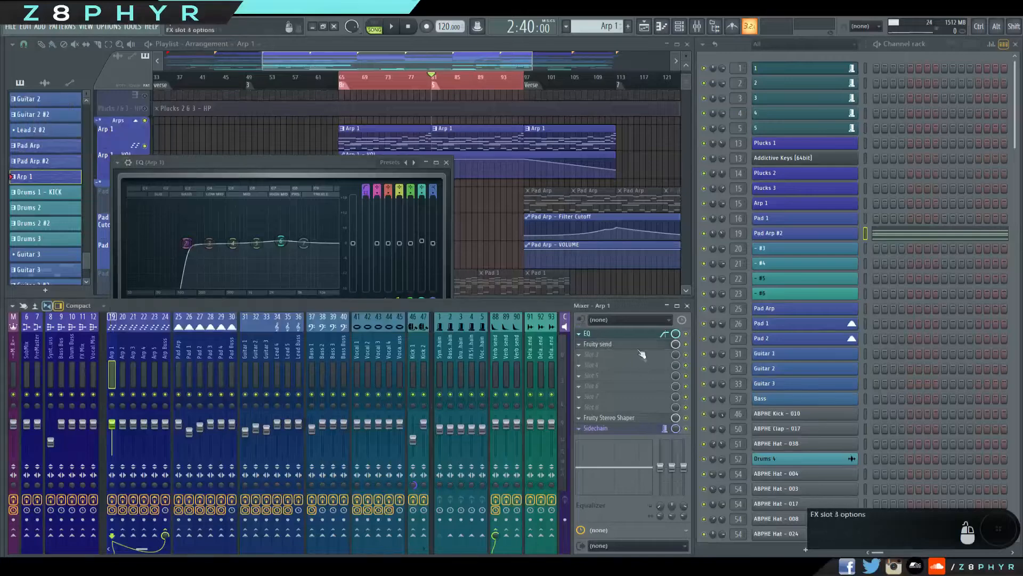
left_click(620, 343)
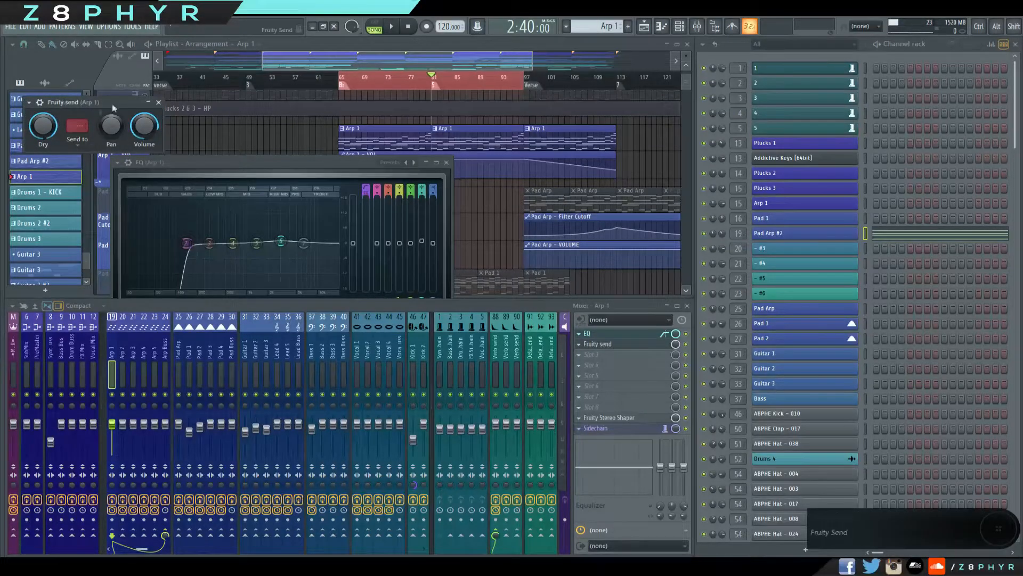
left_click(159, 102)
left_click(447, 163)
Unmute the Pad Arp playlist track and select its Pad Arp #2 pattern near the start of the song.
scroll(440, 165, "down", 2)
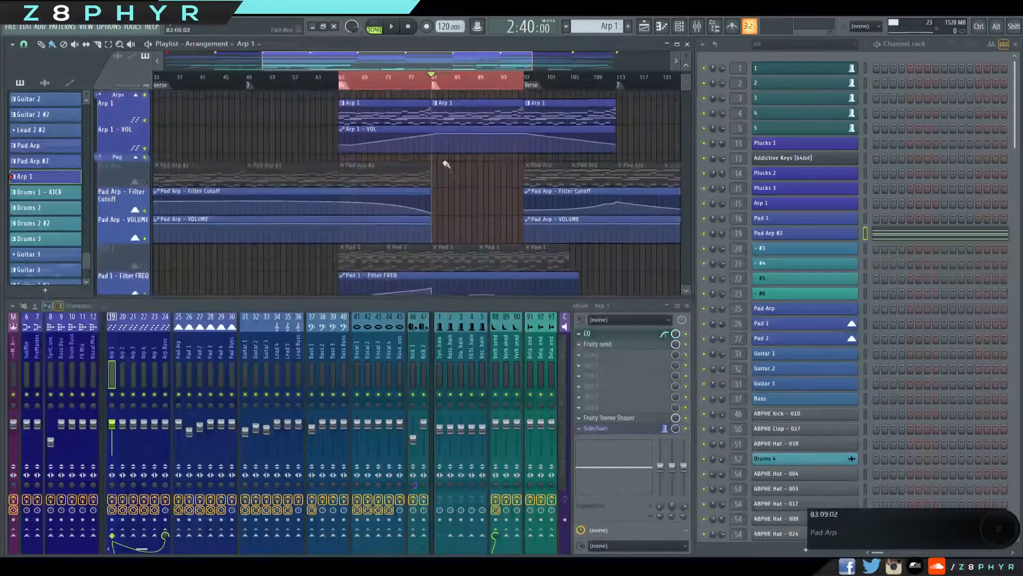
left_click(144, 178)
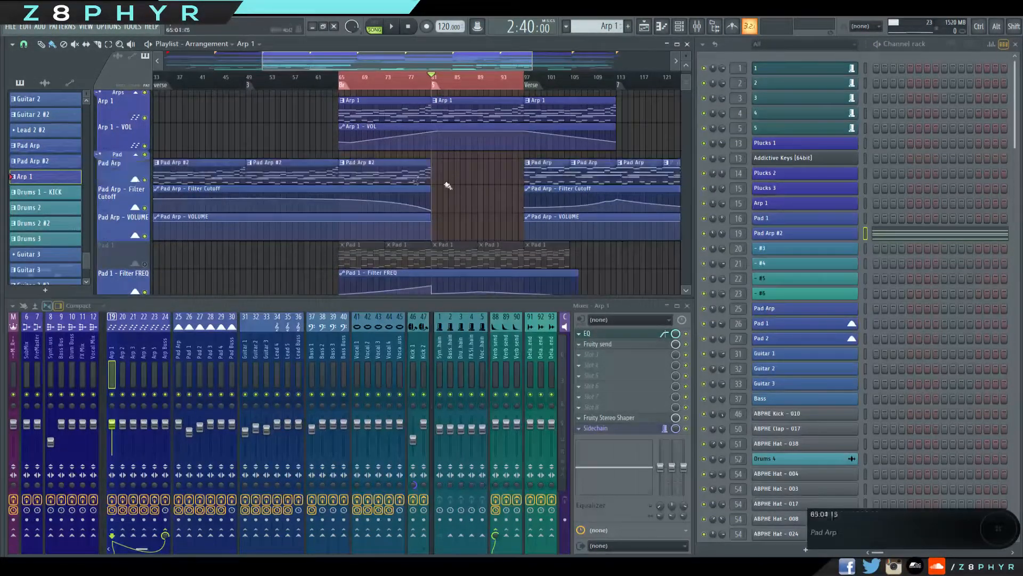
left_click_drag(448, 185, 565, 185)
left_click(320, 176)
left_click_drag(327, 151, 396, 166)
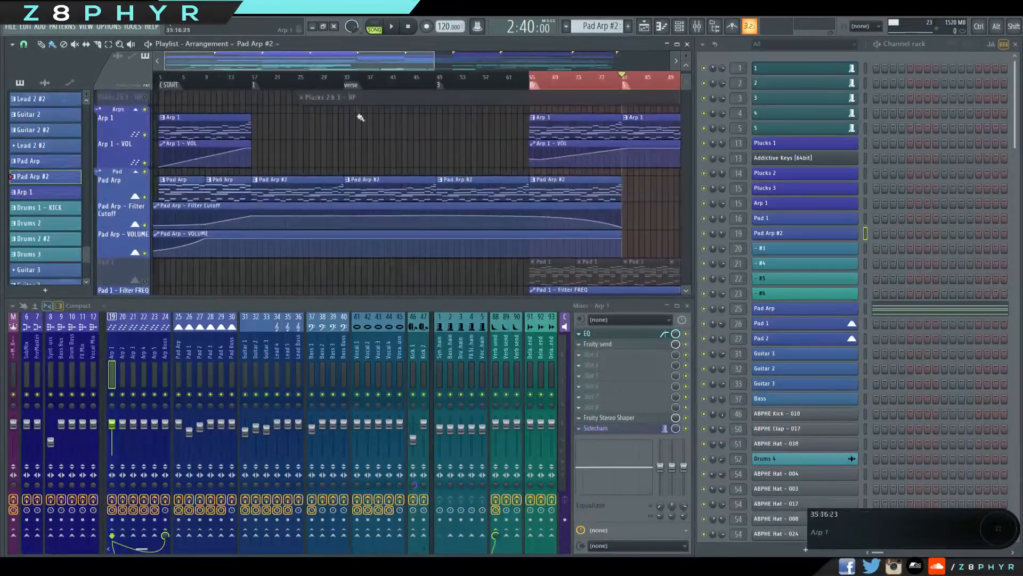
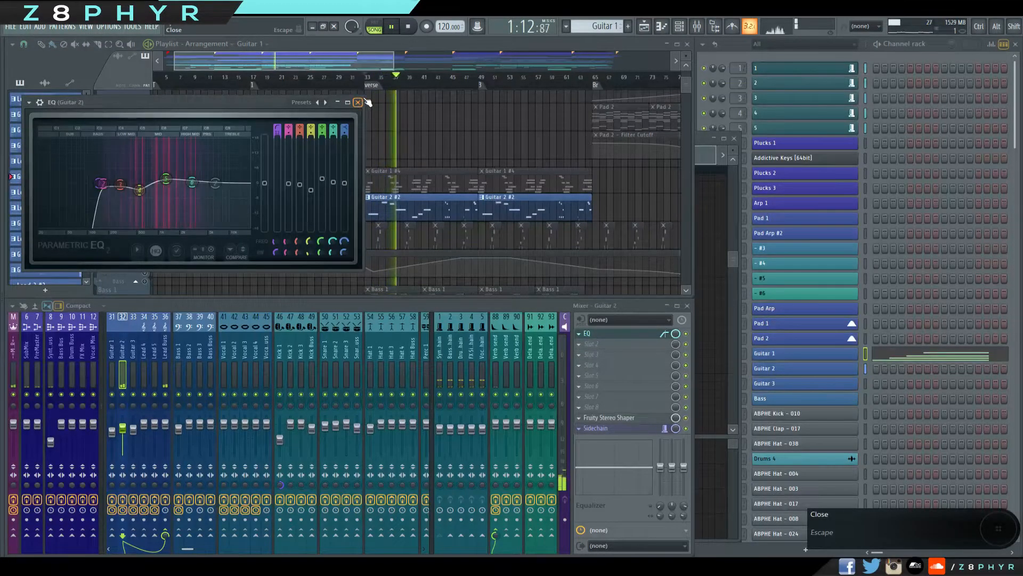
Pause playback, examine the EQ curve on the Guitar 2 mixer track and open its Fruity Stereo Shaper.
left_click(393, 31)
left_click_drag(235, 102, 219, 122)
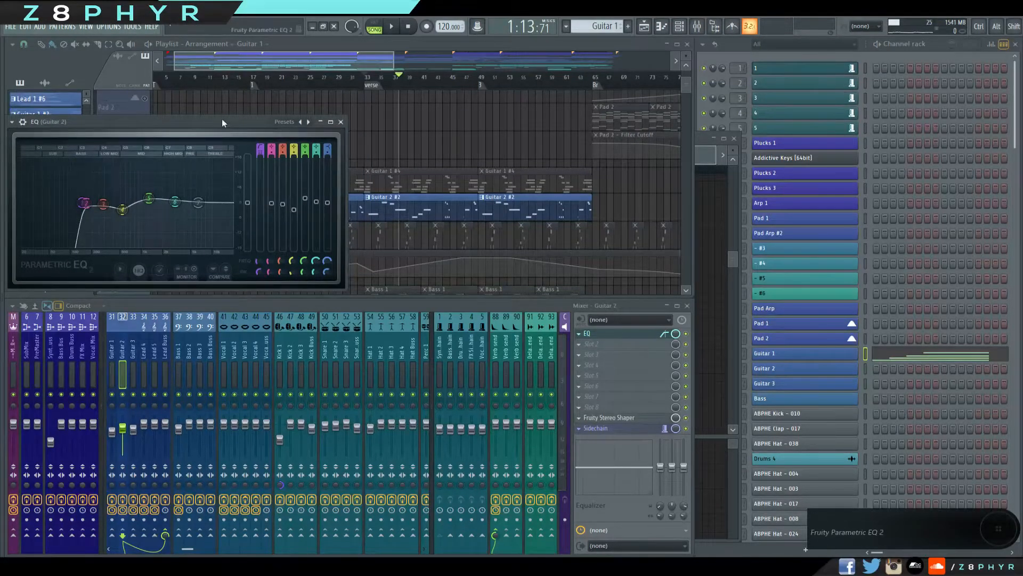
left_click_drag(223, 122, 539, 135)
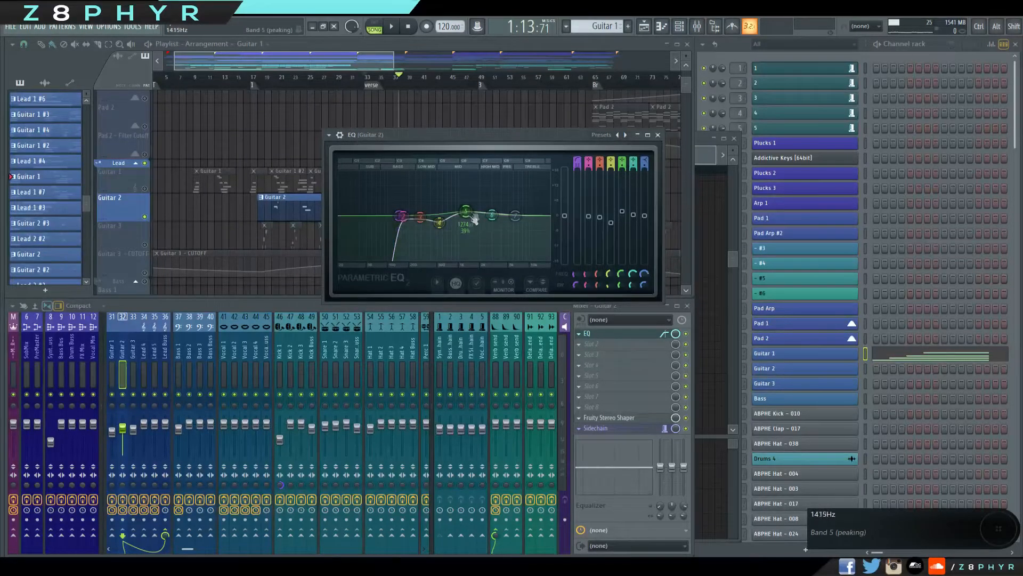
left_click(658, 135)
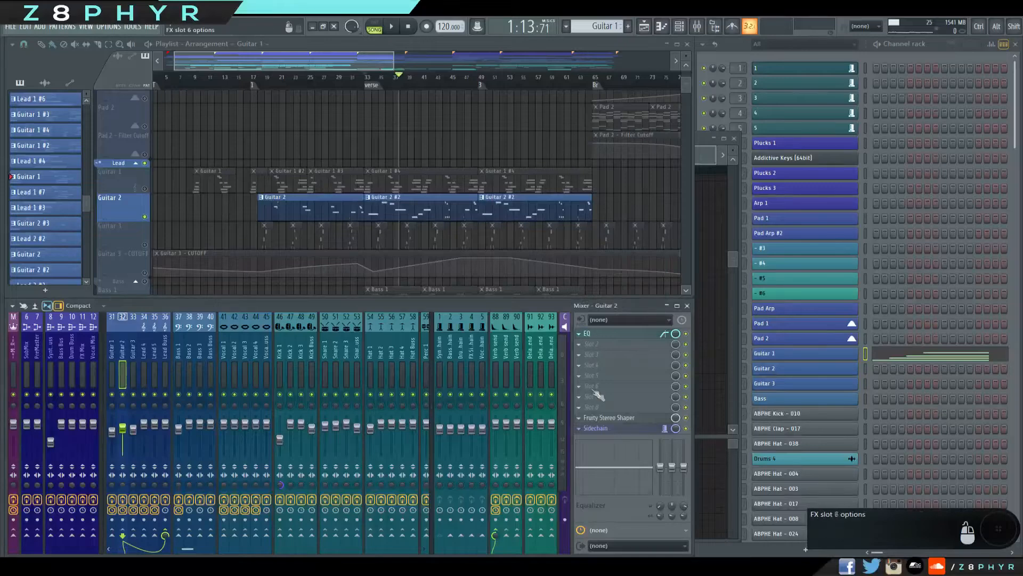
left_click(613, 418)
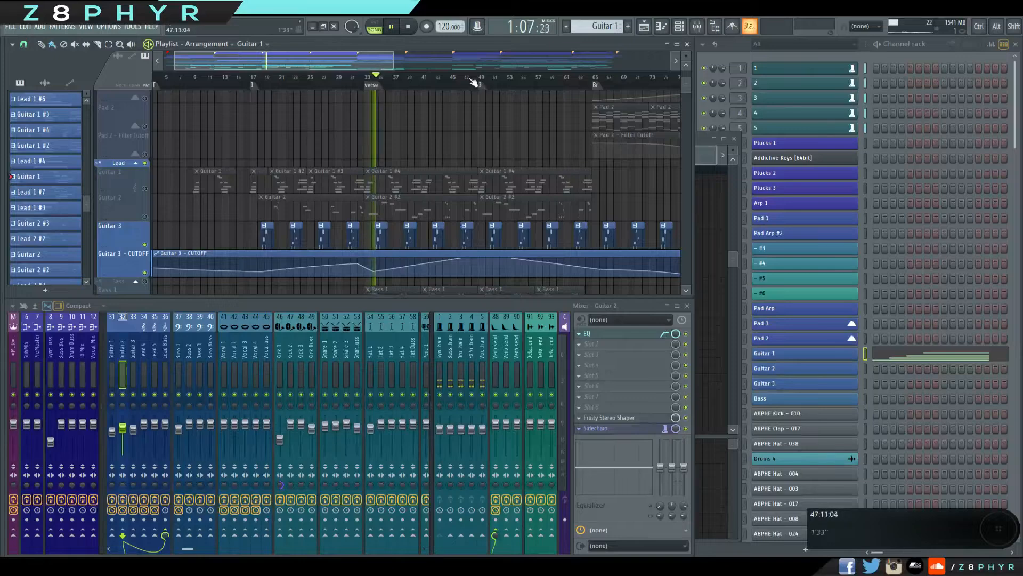
Audition the unmuted Guitar 3 part from bar 46 and from bar 49.
left_click(459, 81)
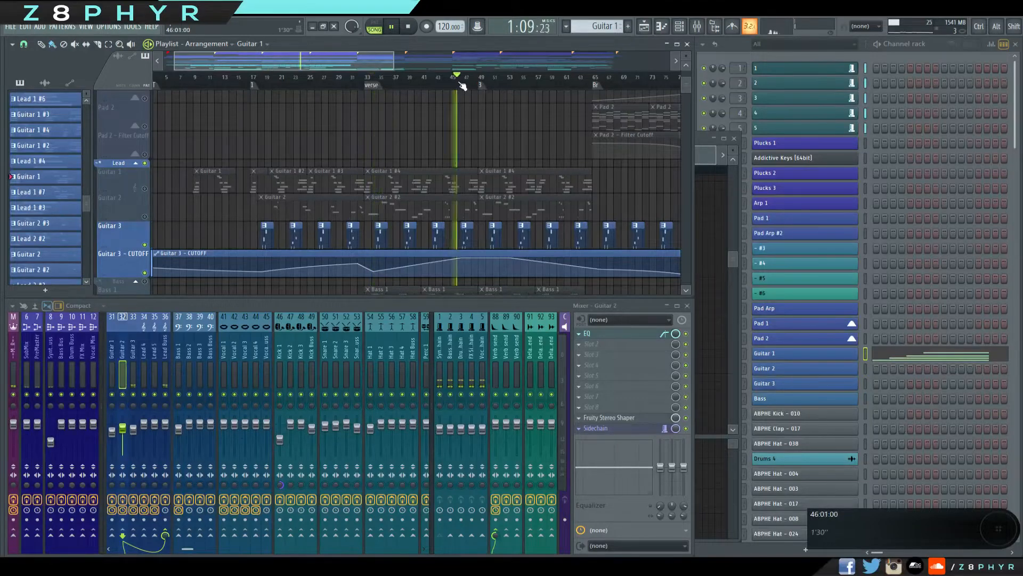
left_click(490, 85)
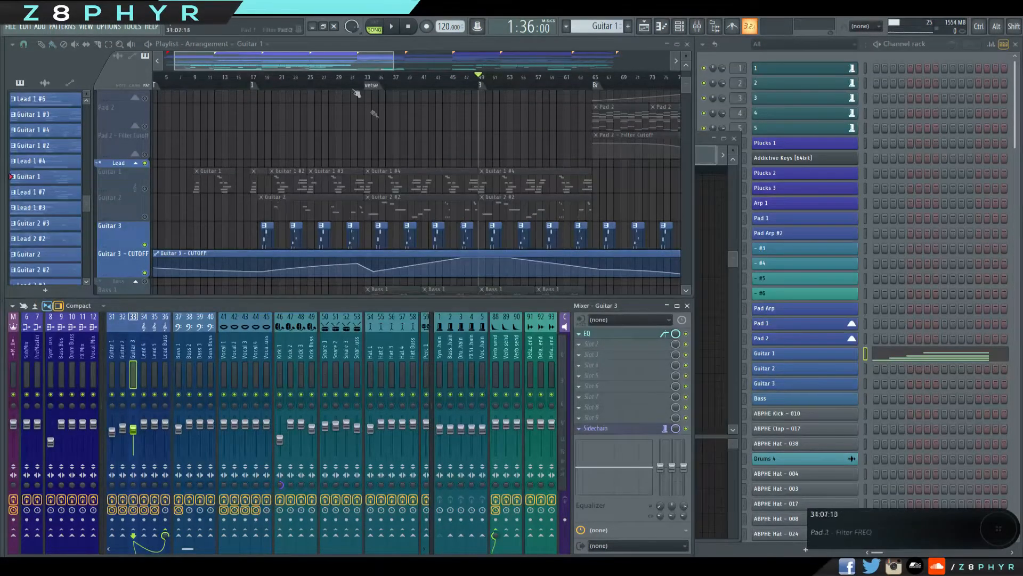
Unmute the Guitar 2 and Guitar 1 playlist tracks and start playback from the verse marker.
left_click_drag(361, 61, 359, 60)
left_click(145, 217)
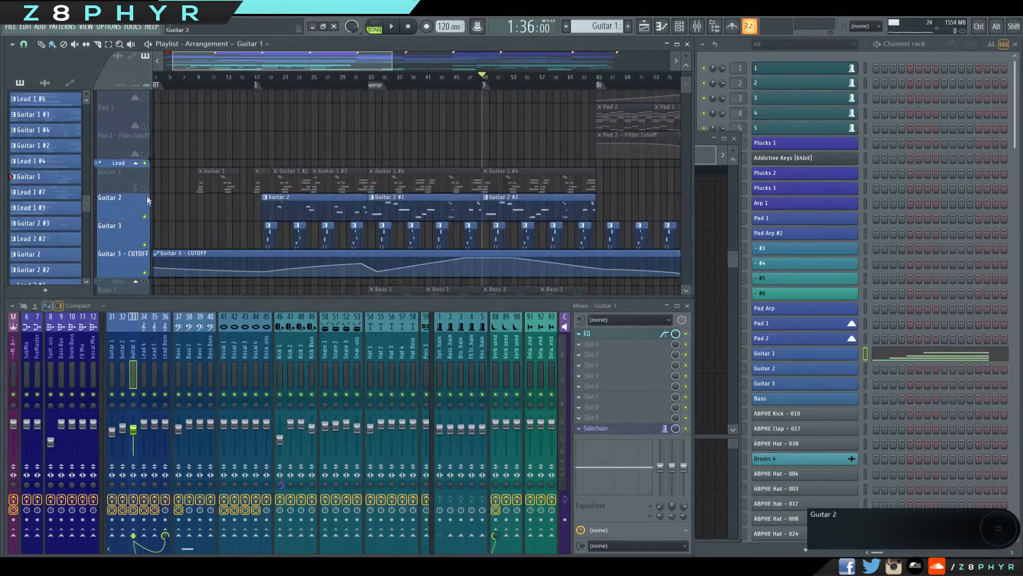
left_click(145, 190)
left_click(372, 77)
key("space")
Unmute the Plucks 1, Plucks 2 and Plucks 3 tracks and their automation tracks during playback.
scroll(155, 140, "up", 10)
left_click(145, 141)
left_click(145, 154)
left_click(145, 167)
left_click(144, 182)
left_click(145, 205)
left_click(144, 257)
left_click(144, 233)
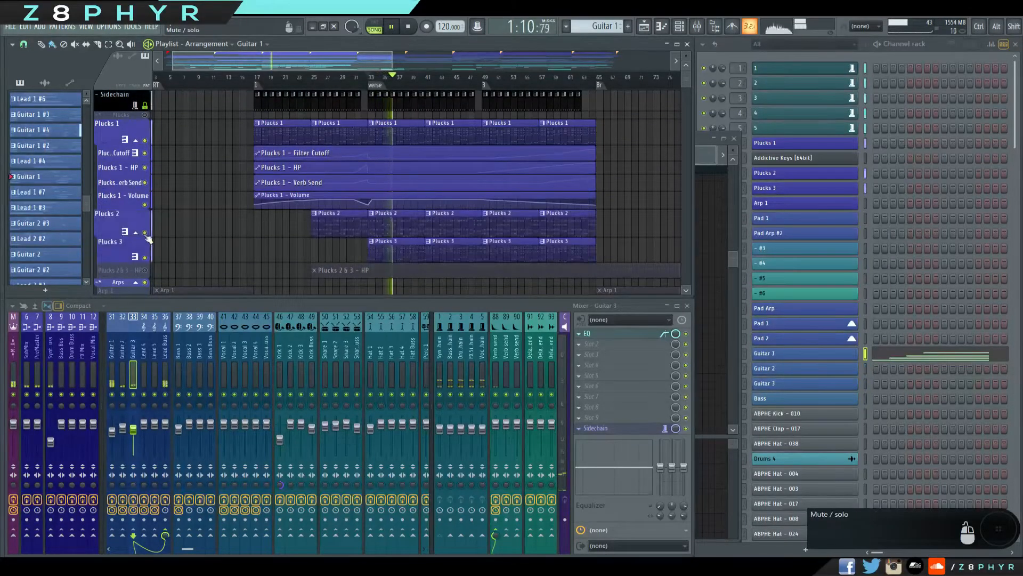
left_click(144, 270)
Select bars 81 to 97 and audition the Guitar 1 #5 and Guitar 2 #3 parts in that range.
scroll(148, 274, "down", 3)
scroll(128, 427, "up", 9)
left_click_drag(120, 430, 120, 440)
left_click_drag(451, 154, 363, 164)
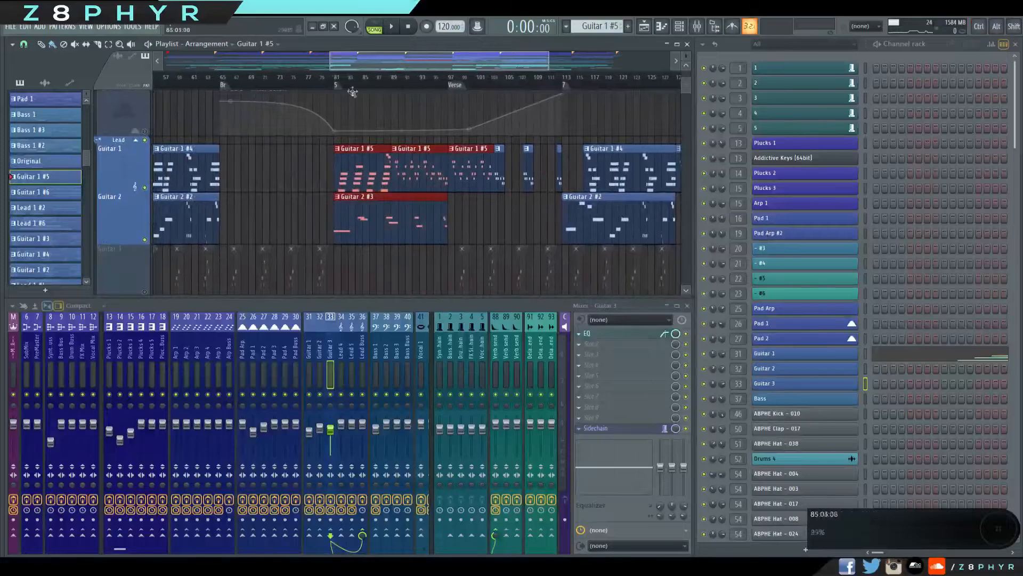
scroll(403, 152, "up", 5)
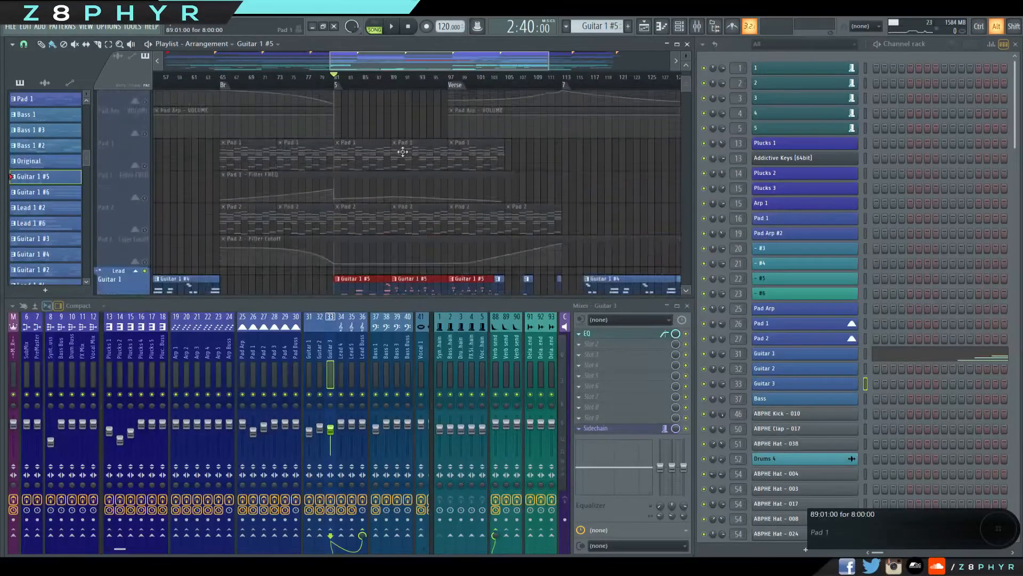
left_click(385, 112, "ctrl")
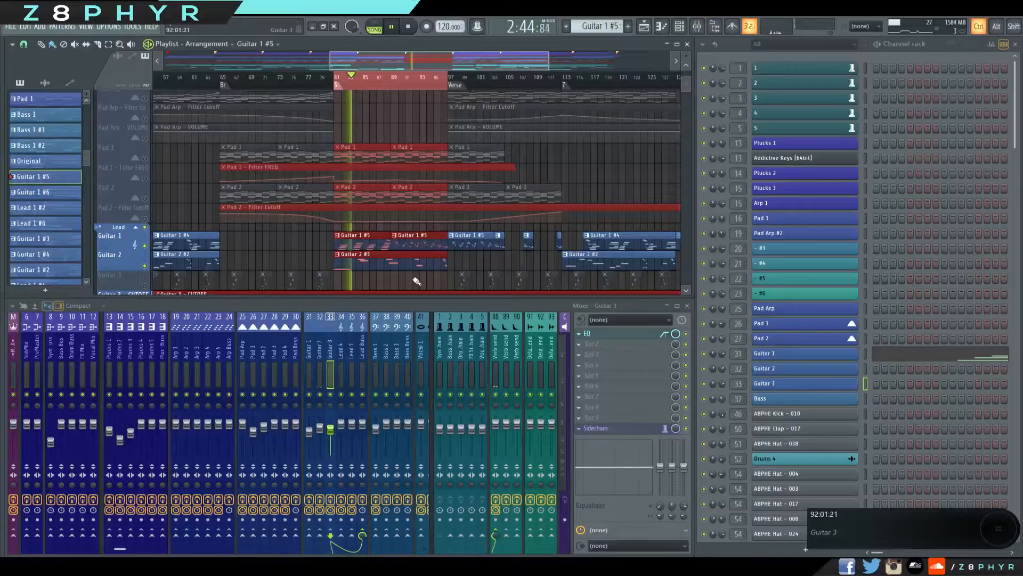
left_click(414, 278, "ctrl")
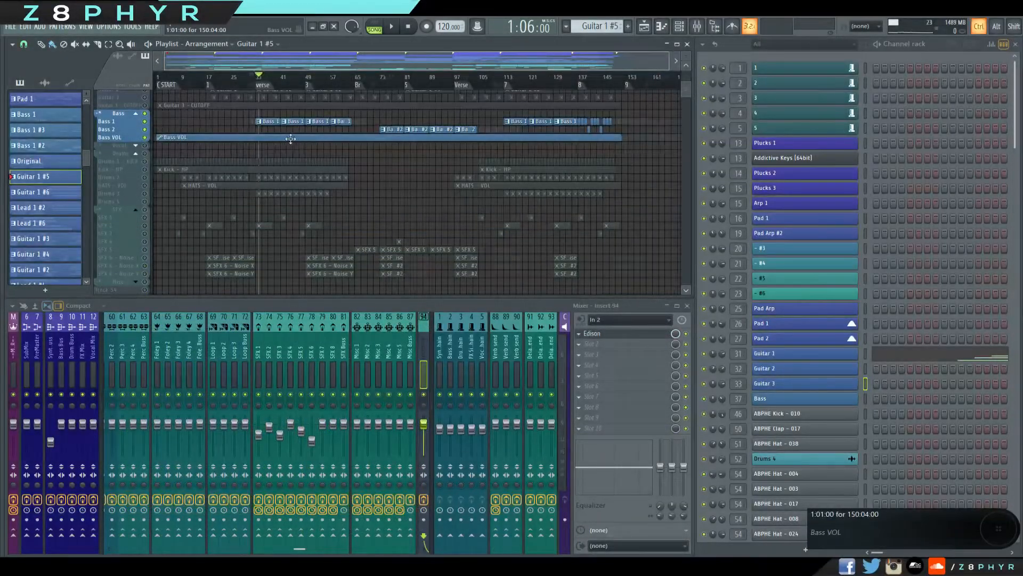
Select the Bass 1 pattern at the verse and its Bass channel to review the part.
scroll(291, 139, "up", 7)
scroll(253, 143, "up", 5)
left_click(251, 229)
double_click(251, 229)
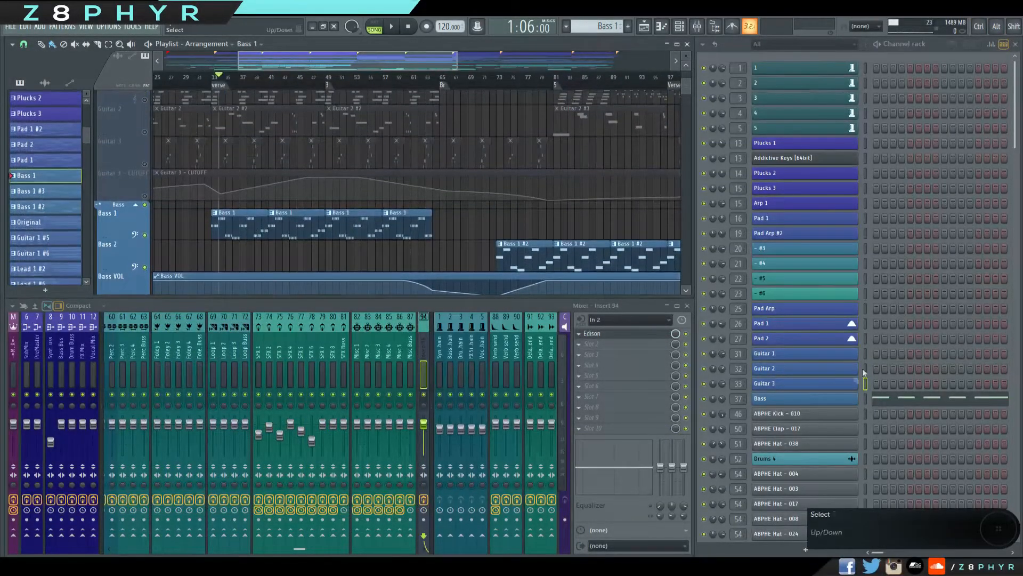
left_click(868, 402)
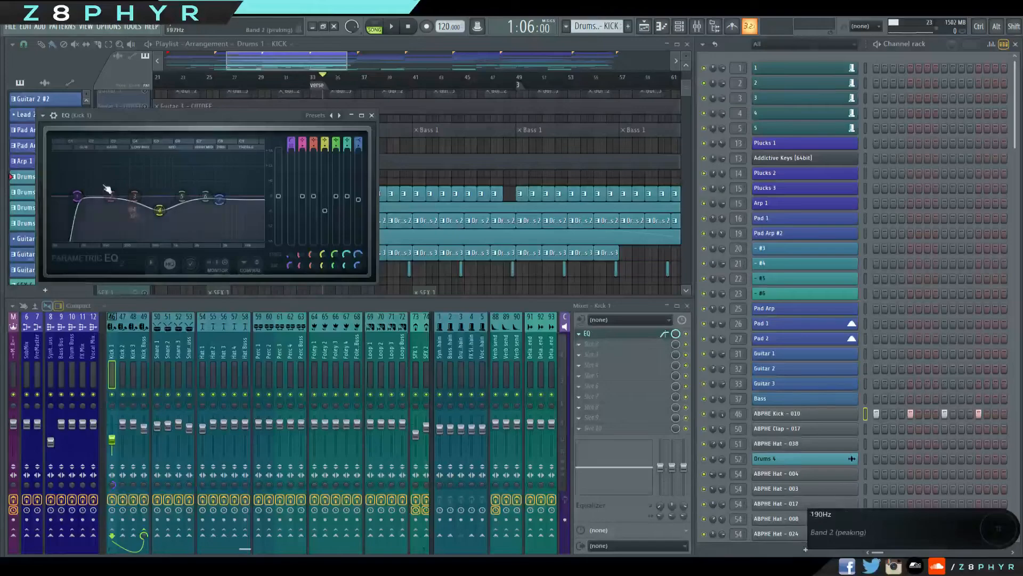
Examine the band 4 cut on the Kick 1 EQ, close the EQ and select the Kick 2 mixer track.
left_click_drag(159, 212, 168, 223)
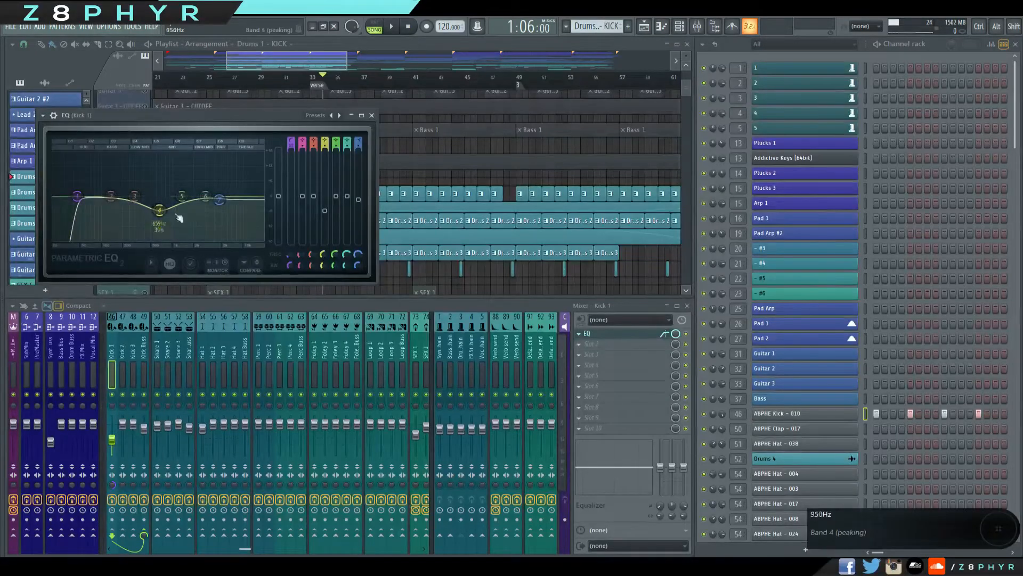
left_click(372, 115)
left_click(123, 344)
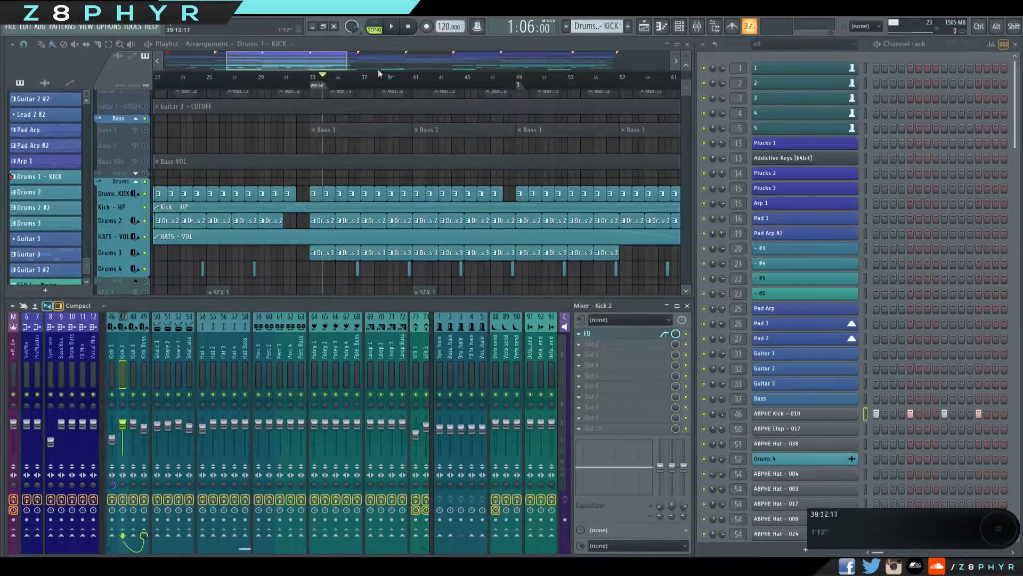
Examine the Drums 1 - KICK clips and the Kick - HP automation from the verse back to the song's start.
left_click_drag(335, 63, 309, 63)
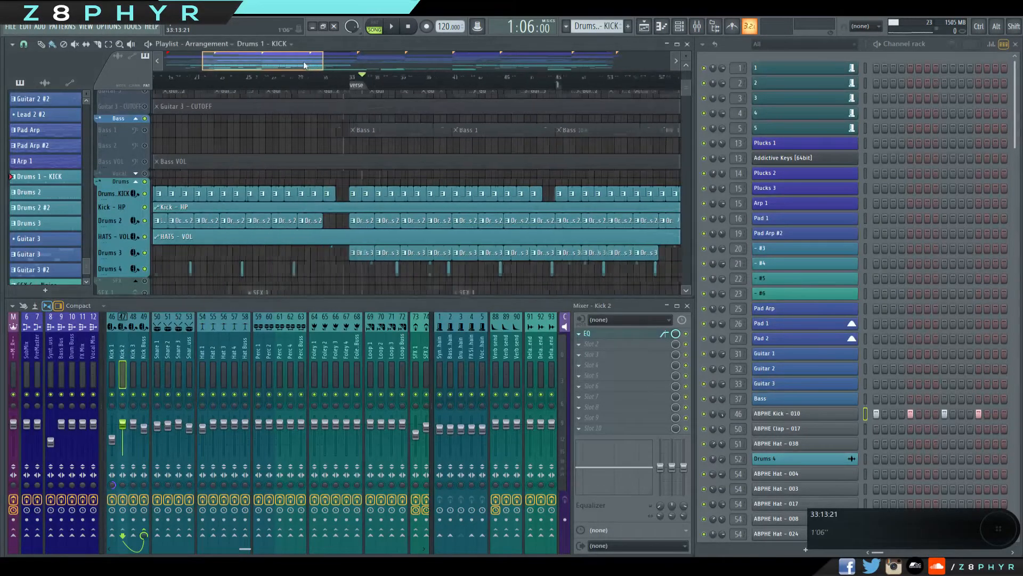
left_click_drag(372, 224, 531, 258)
key("super")
key("super")
scroll(166, 261, "up", 3)
scroll(165, 266, "up", 4)
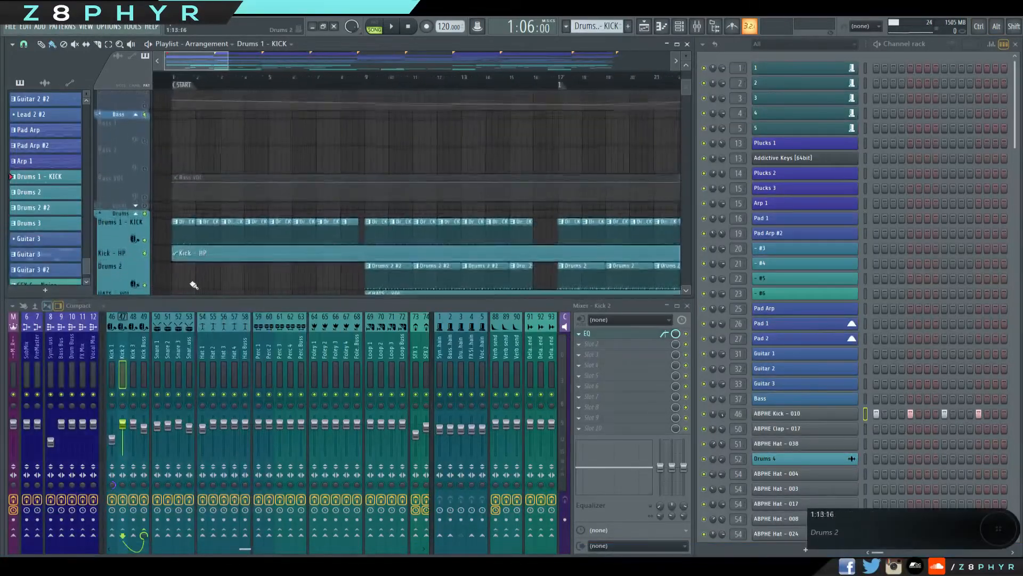
scroll(213, 287, "up", 3)
scroll(224, 288, "up", 4)
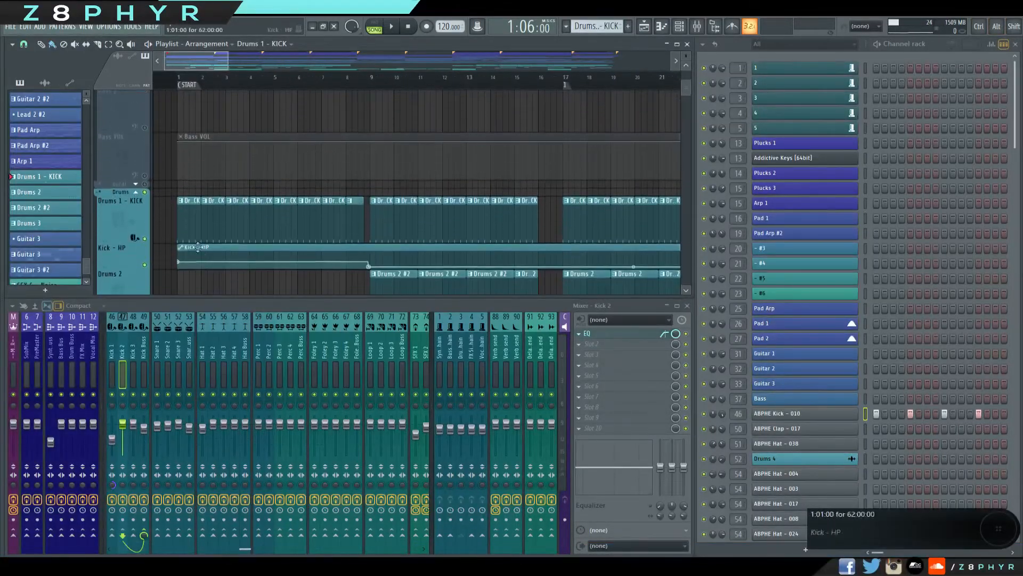
Open the EQ on the Kick 1 mixer track, inspect its high-pass band and close it.
left_click(112, 349)
left_click(607, 333)
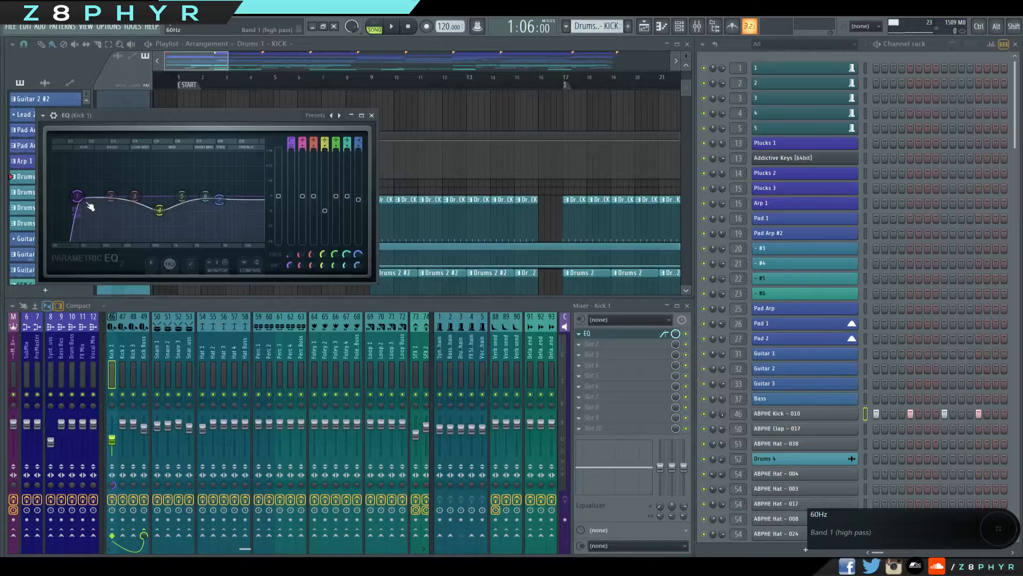
left_click(372, 115)
left_click(177, 218)
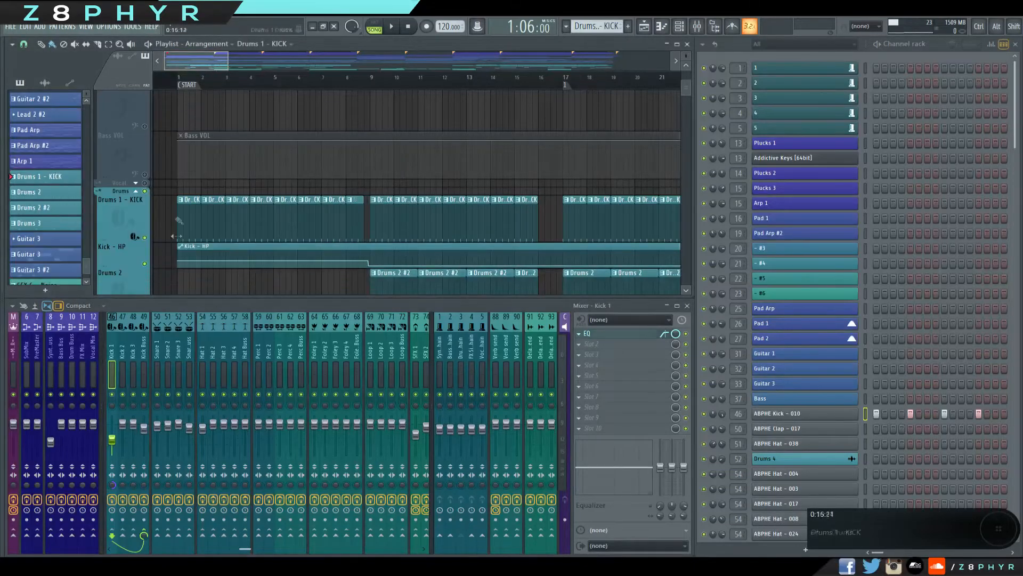
Review the EQ curve on the Hat 1 mixer track and close the EQ.
left_click(613, 332)
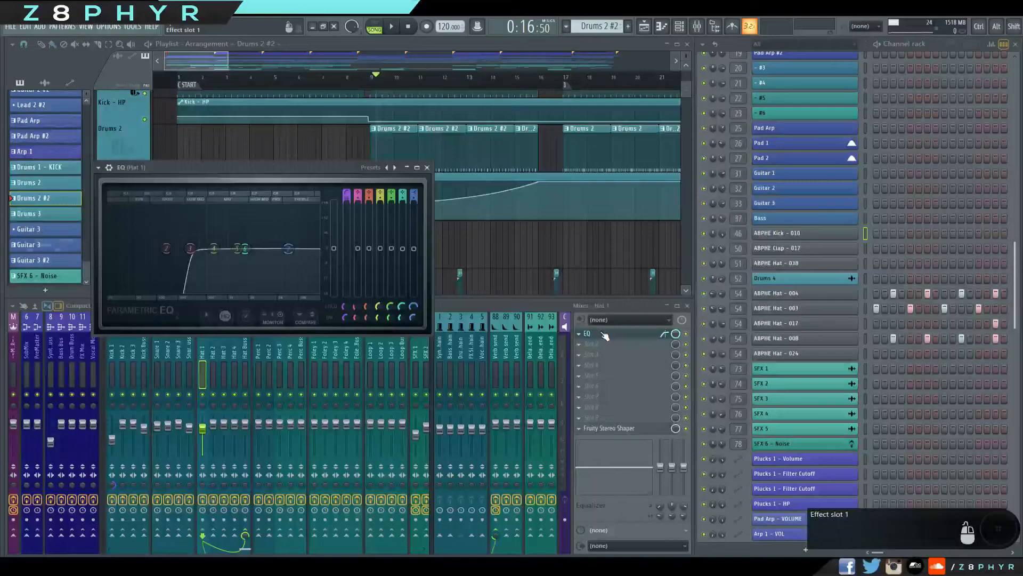
left_click(604, 335)
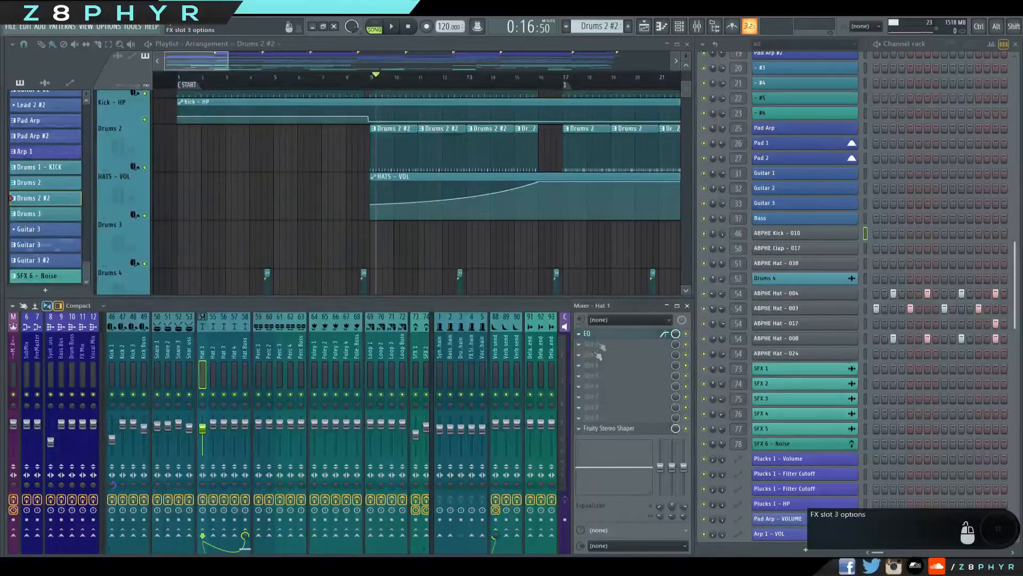
left_click(596, 334)
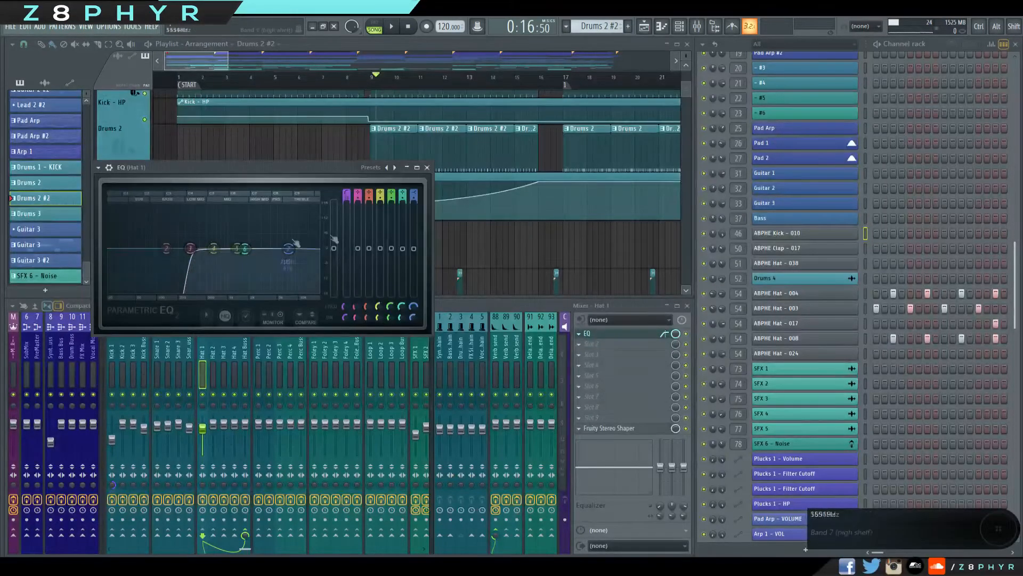
left_click(427, 168)
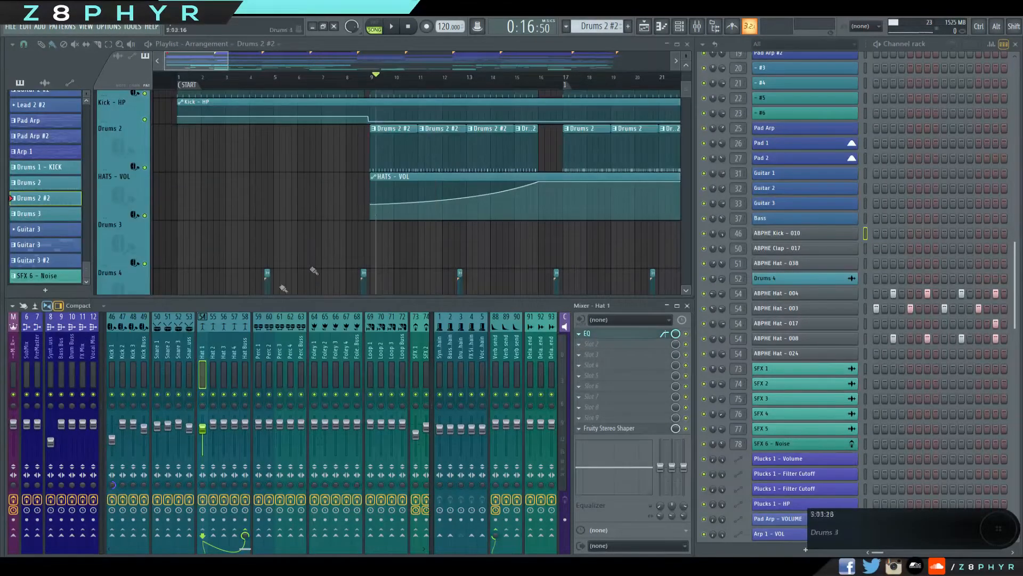
Select the Hat Buss mixer track, review its EQ and Fruity Send effects, and close both windows.
left_click(244, 320)
left_click(596, 333)
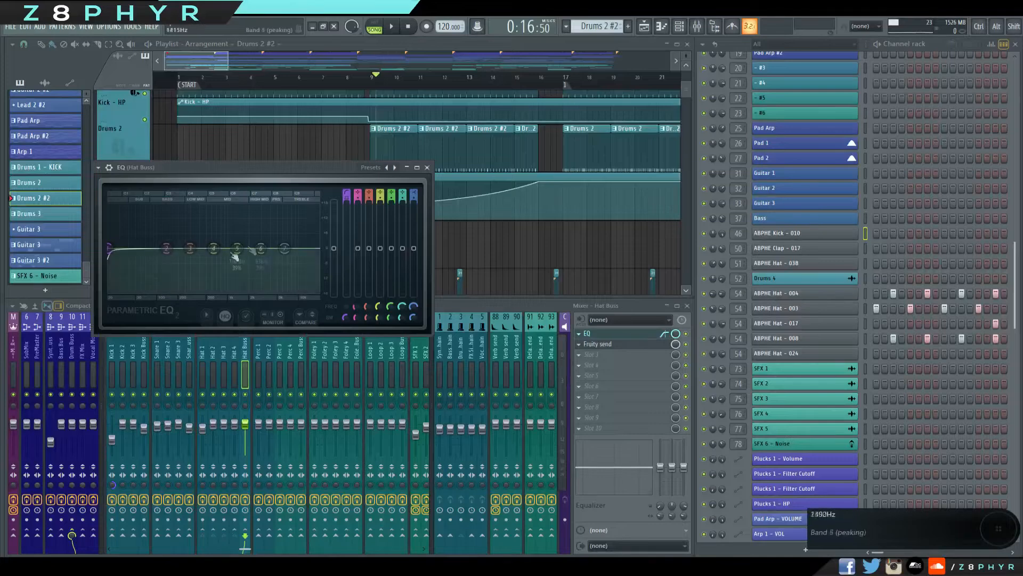
left_click(428, 168)
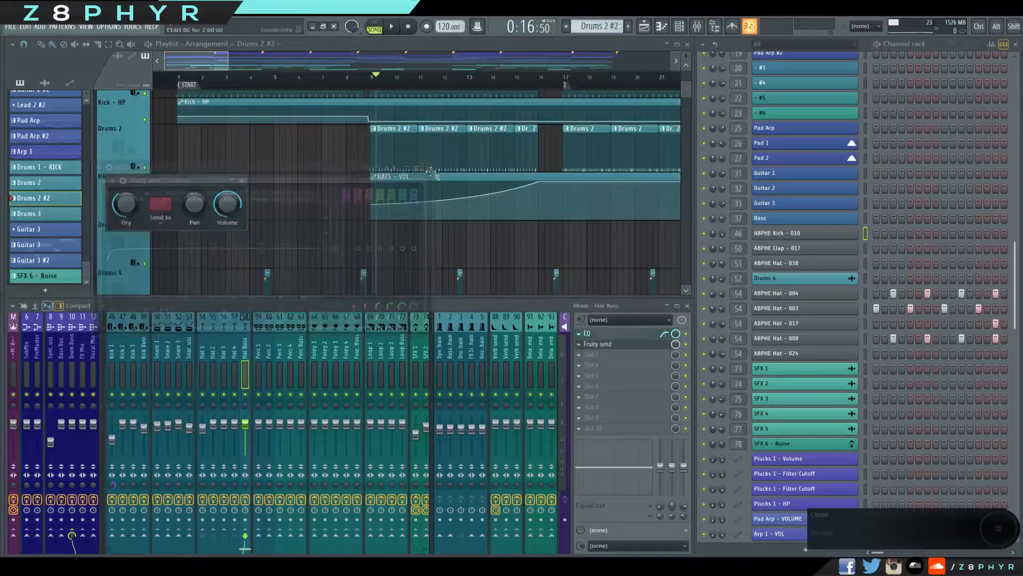
left_click(242, 181)
Examine the Drums 2 clips and HATS - VOL automation from bar 9 onward and select the Drums 3 pattern.
scroll(480, 205, "down", 4)
scroll(544, 205, "up", 2)
scroll(538, 205, "down", 1)
scroll(506, 202, "up", 3)
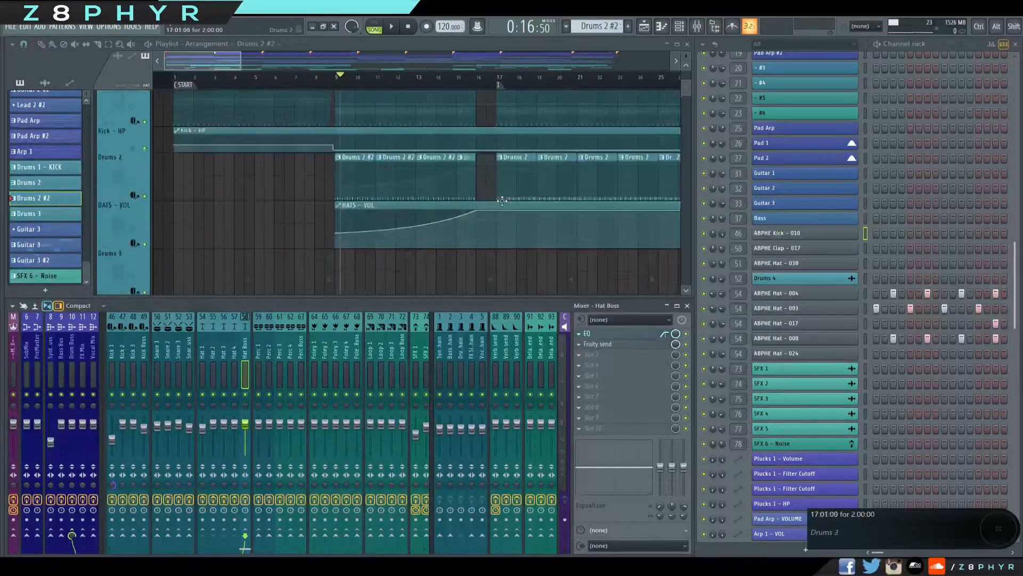
scroll(502, 201, "up", 3)
scroll(472, 219, "down", 1)
scroll(468, 222, "down", 2)
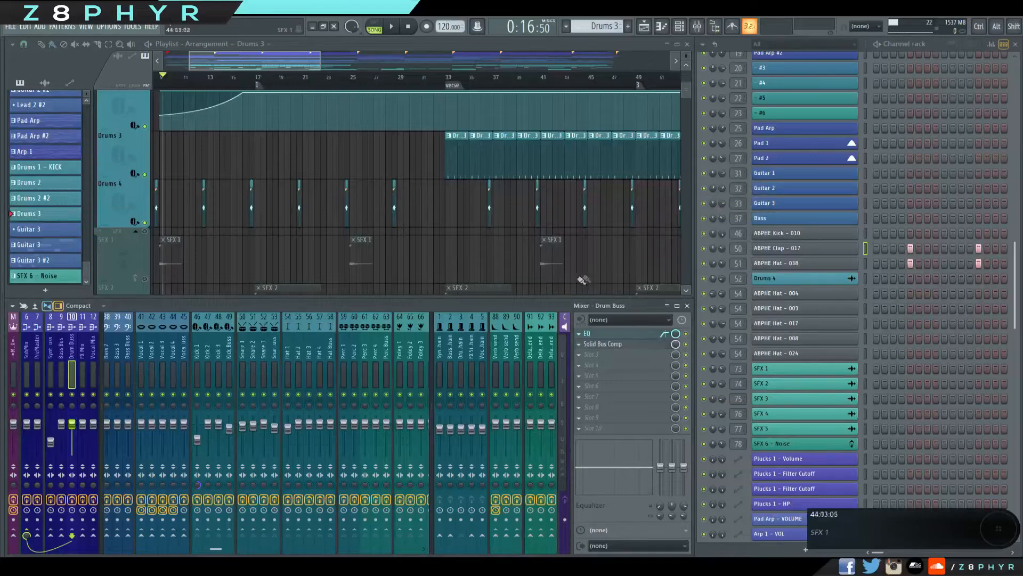
Open the Drums 4 sample's channel settings from its playlist clip, review them and close the window.
left_click_drag(320, 56, 541, 55)
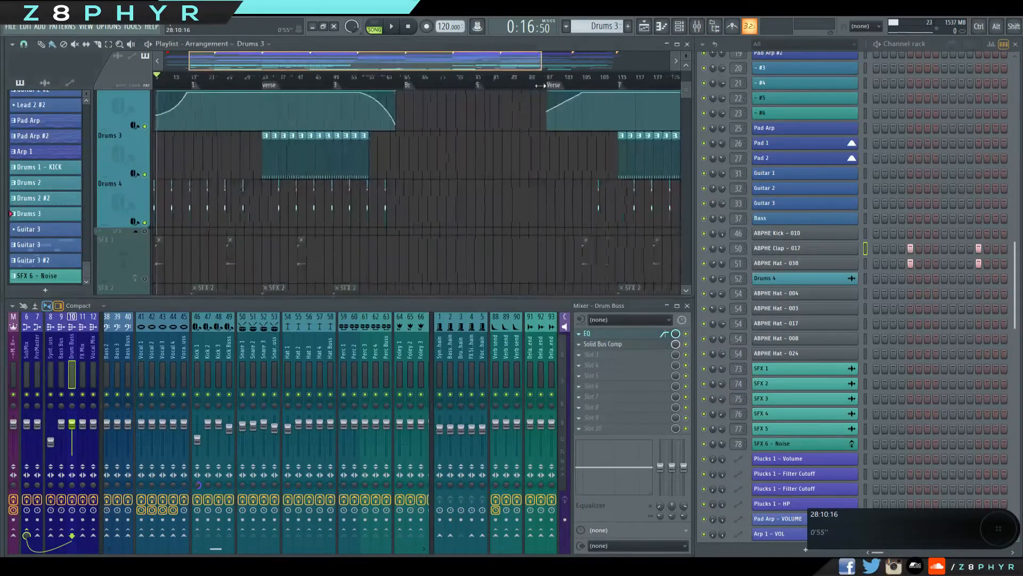
scroll(425, 193, "up", 4)
scroll(421, 210, "down", 3)
scroll(421, 212, "up", 3)
left_click_drag(427, 215, 459, 217)
double_click(478, 212)
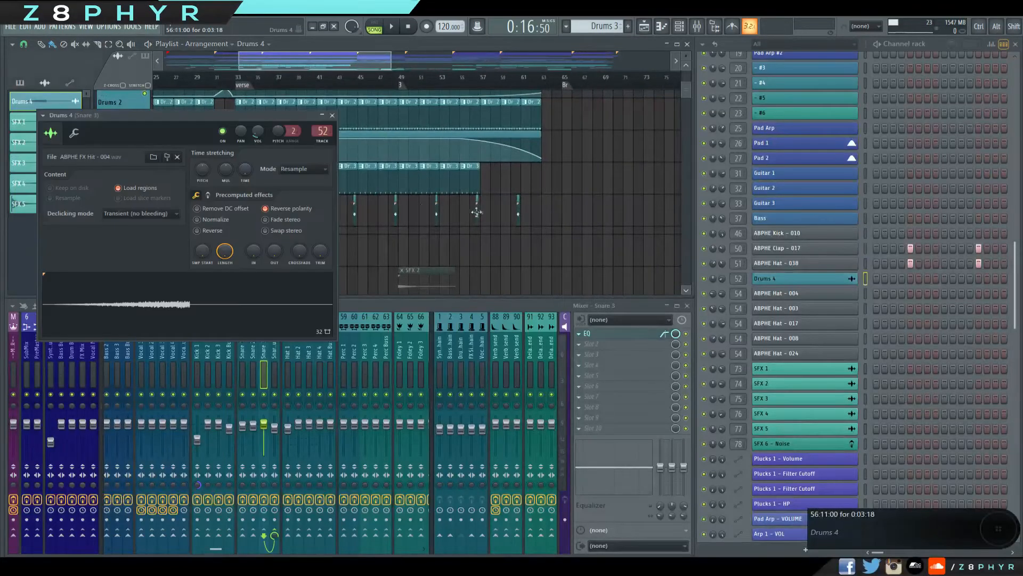
left_click(332, 116)
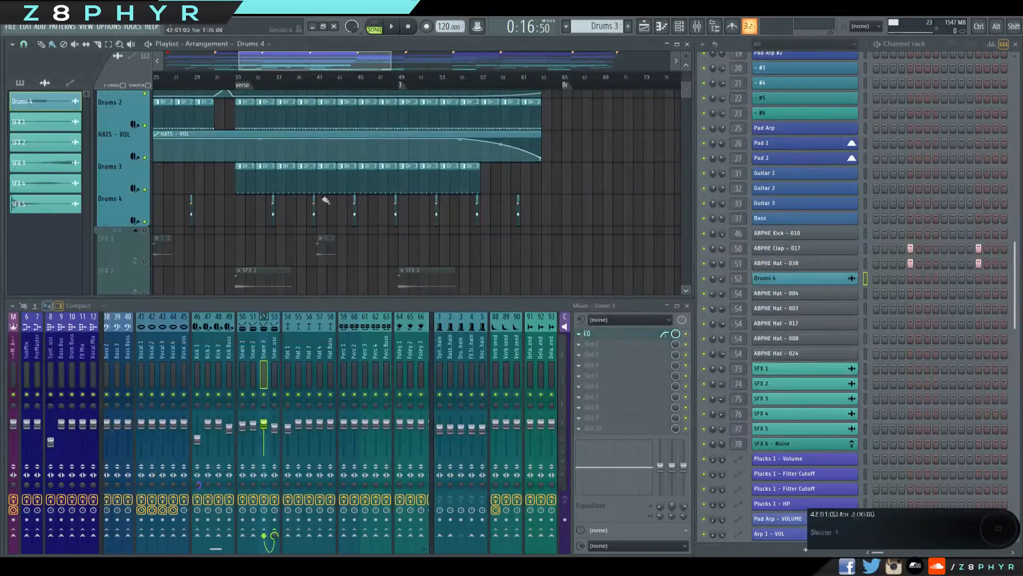
Mark a time selection over bars 49 to 53 around the Drums 4 hit and clear it.
scroll(425, 187, "up", 3)
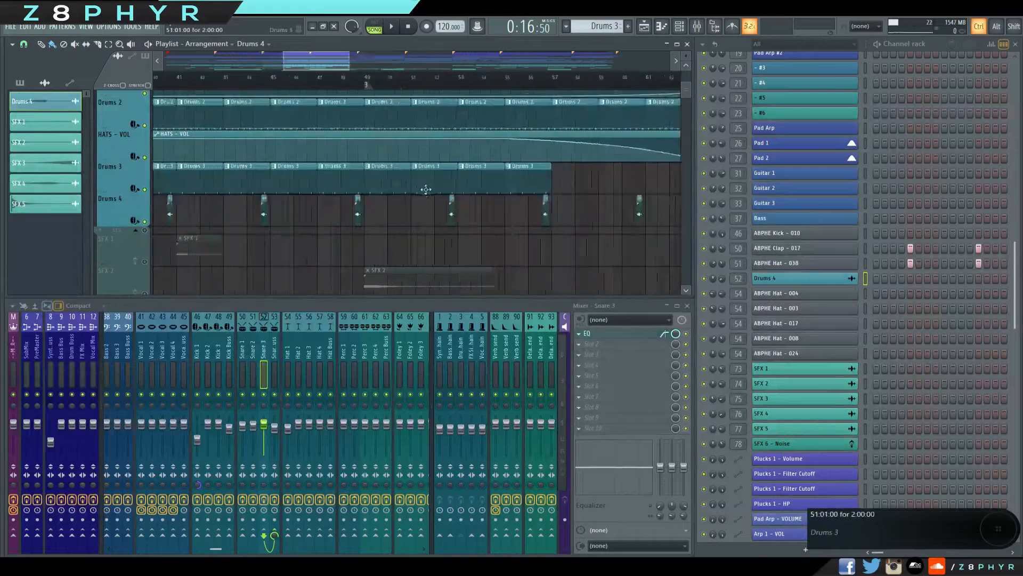
left_click_drag(312, 80, 478, 97)
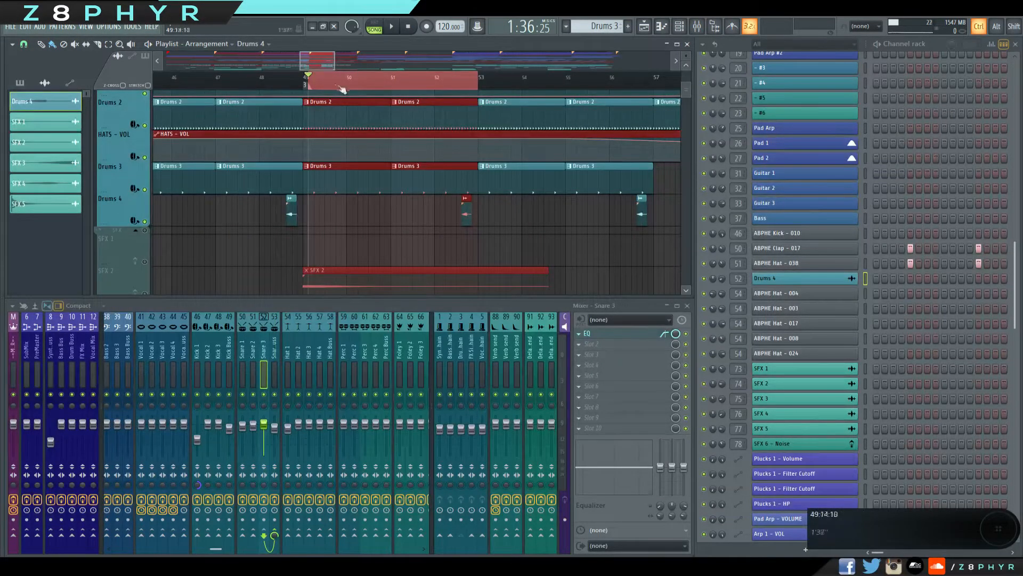
left_click(314, 85, "ctrl")
double_click(310, 84, "ctrl")
left_click(311, 85, "ctrl")
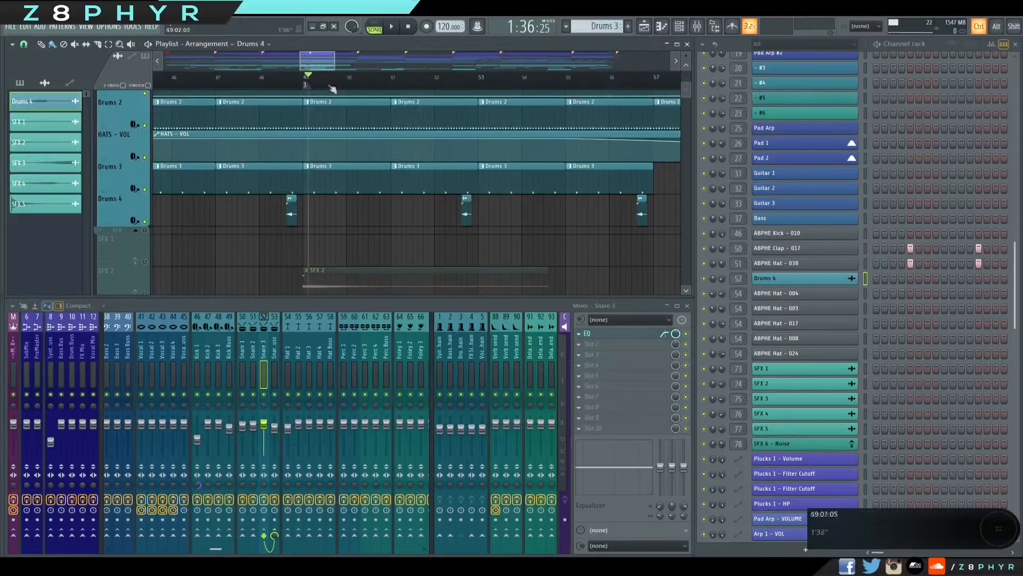
scroll(529, 227, "down", 3)
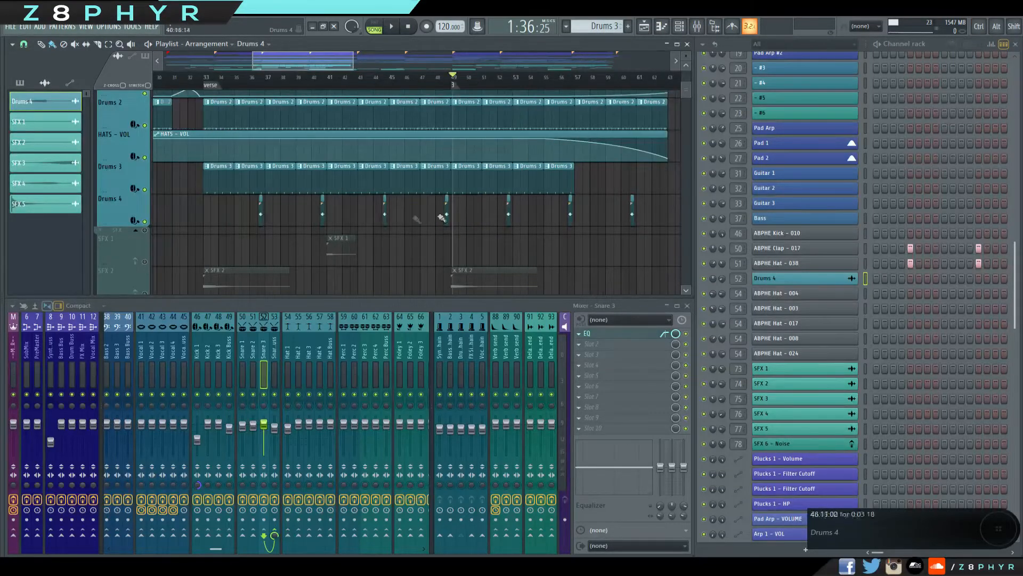
Solo the SFX track group in the playlist and place the playhead at bar 17.
scroll(496, 242, "down", 1)
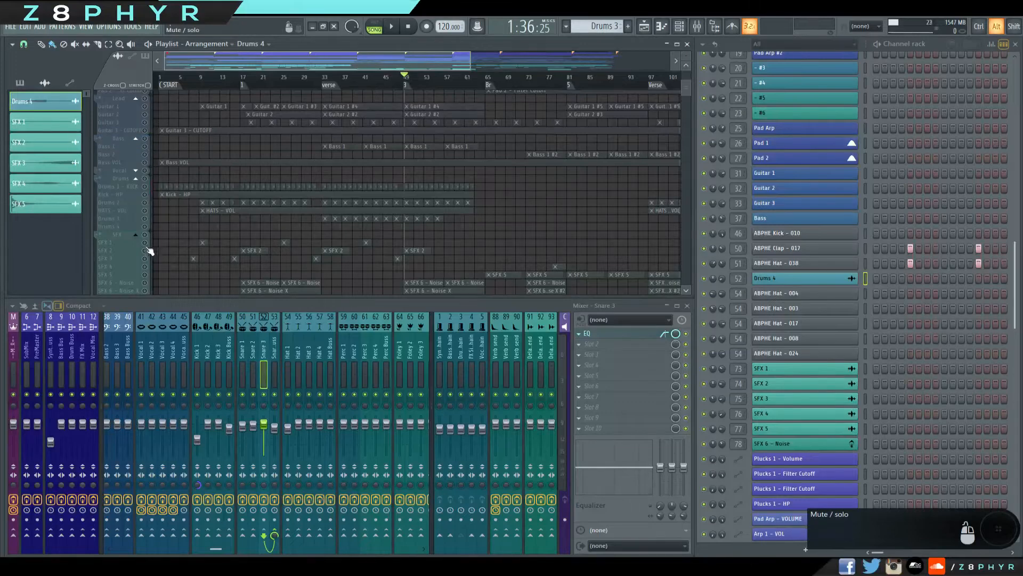
left_click(152, 238, "alt")
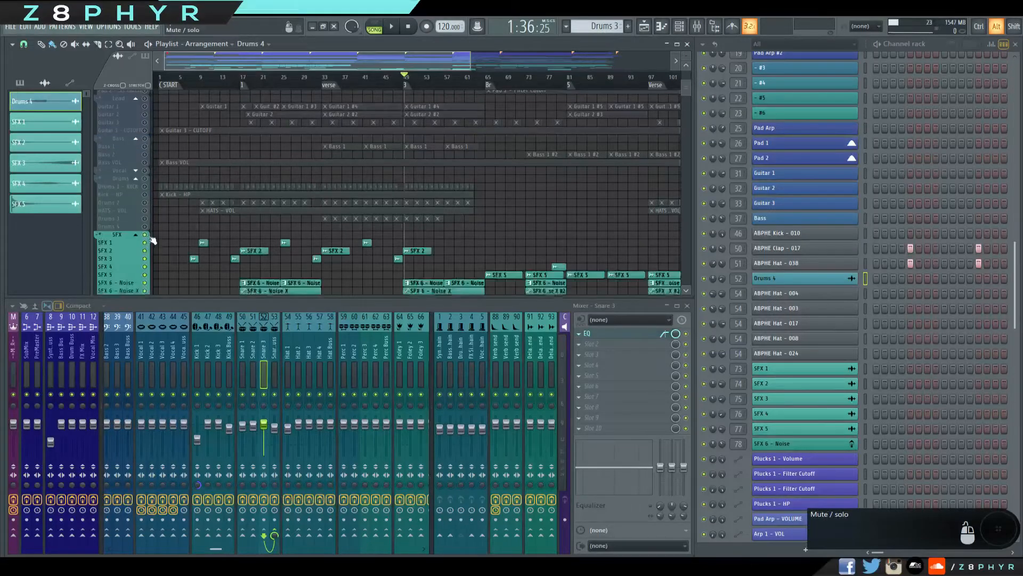
scroll(218, 232, "down", 3)
scroll(288, 243, "up", 3)
left_click_drag(393, 258, 548, 245)
scroll(383, 192, "down", 4)
left_click(315, 78)
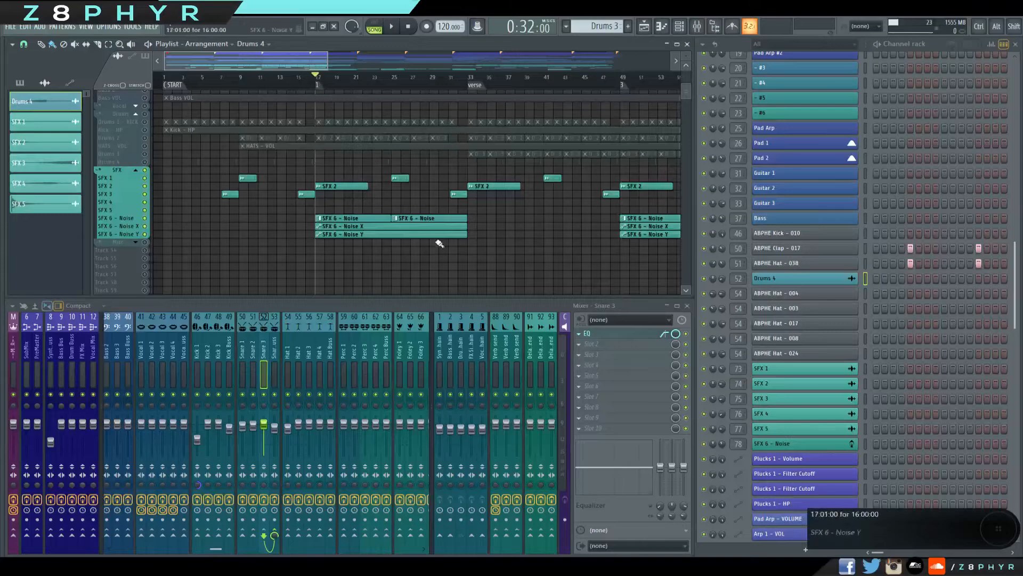
Select the first SFX 1 clip and open the channel settings of the SFX 2 sample at bar 17.
left_click(249, 178)
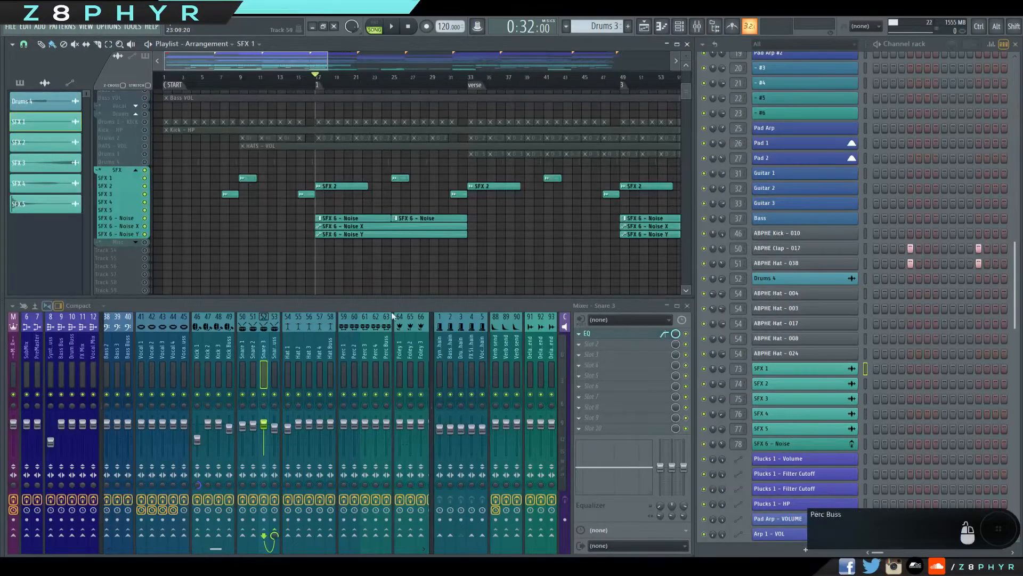
scroll(368, 328, "down", 6)
double_click(341, 186)
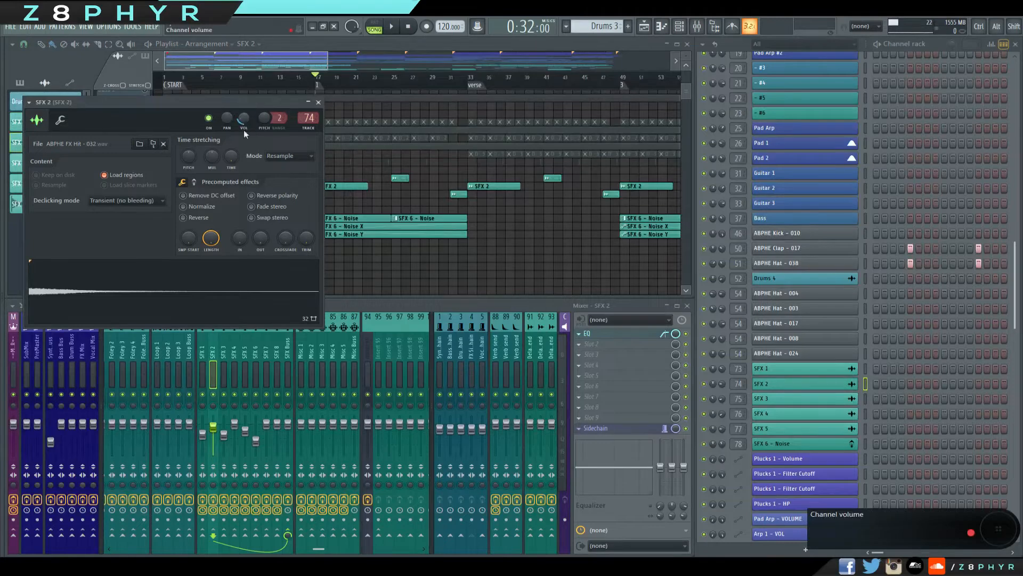
Close the SFX 2 channel settings, bring the mixer up over the playlist and select the SFX 6 mixer track.
left_click(318, 103)
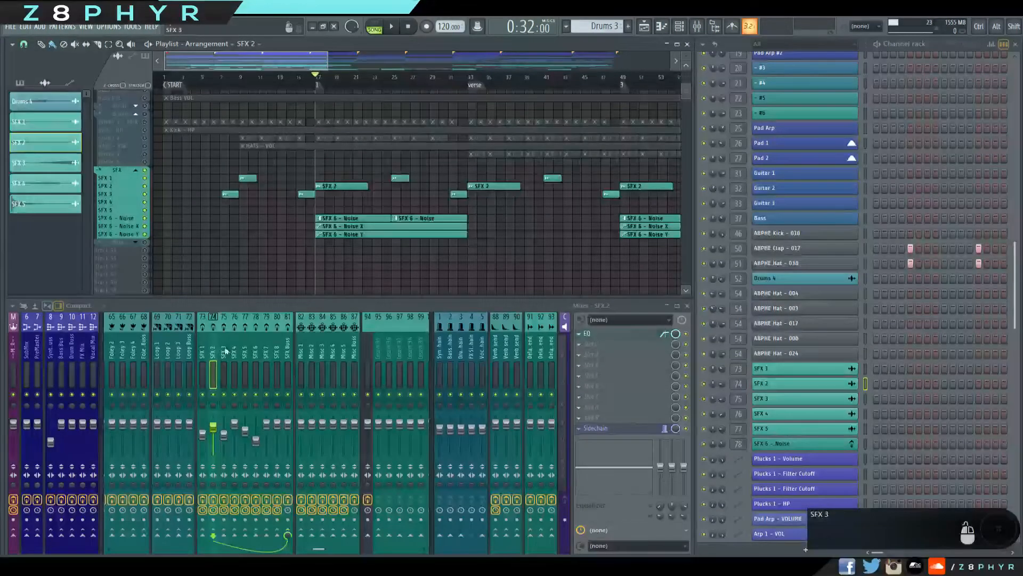
left_click_drag(503, 308, 512, 253)
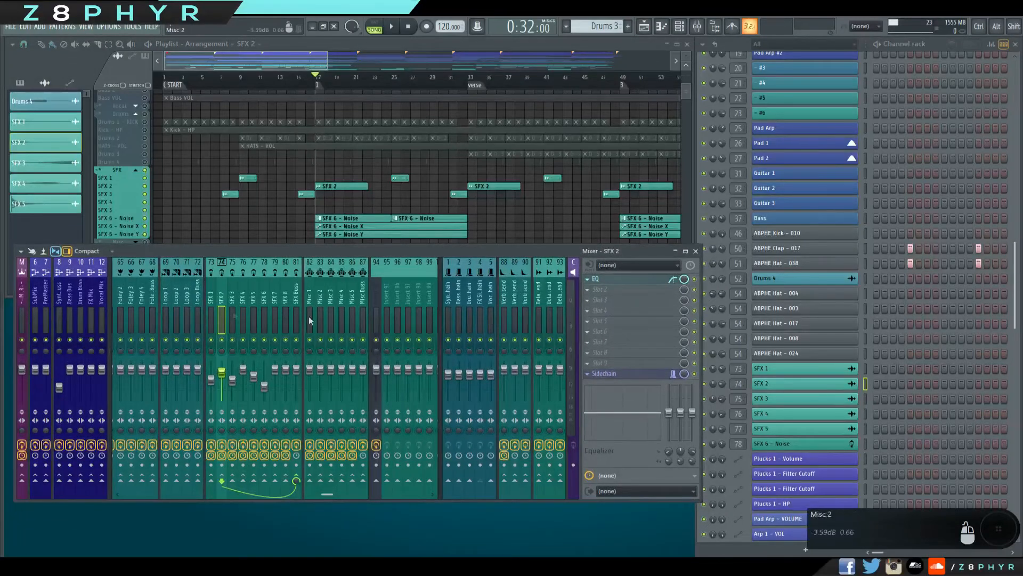
left_click(263, 297)
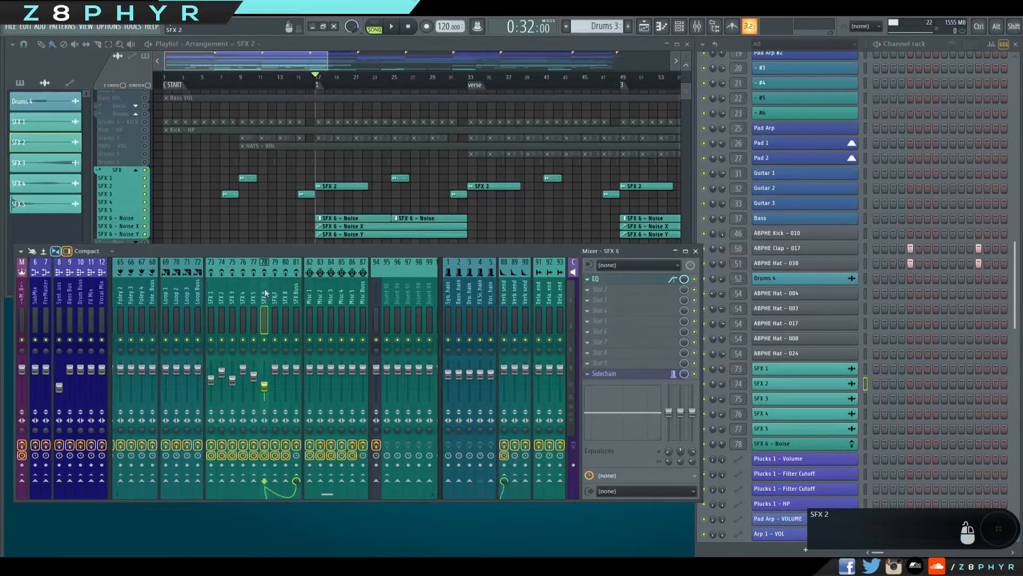
Open the EQ effects of the SFX 3 and SFX 2 mixer tracks for review and close the SFX 2 one.
left_click(232, 297)
left_click(628, 278)
left_click(222, 297)
left_click(629, 279)
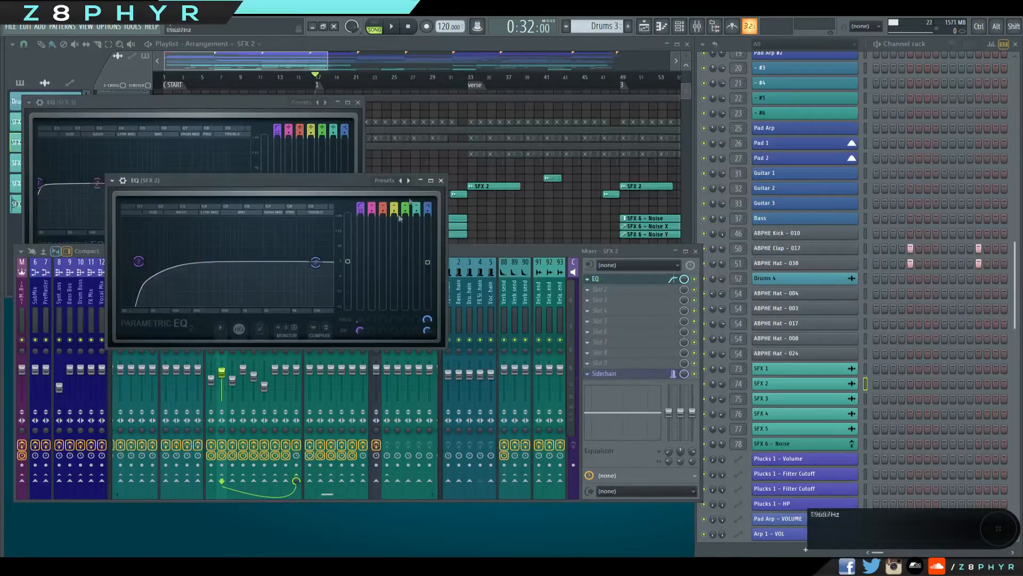
left_click(446, 185)
Review the EQ on the SFX 1 mixer track and close the remaining EQ windows.
left_click(211, 302)
left_click(629, 279)
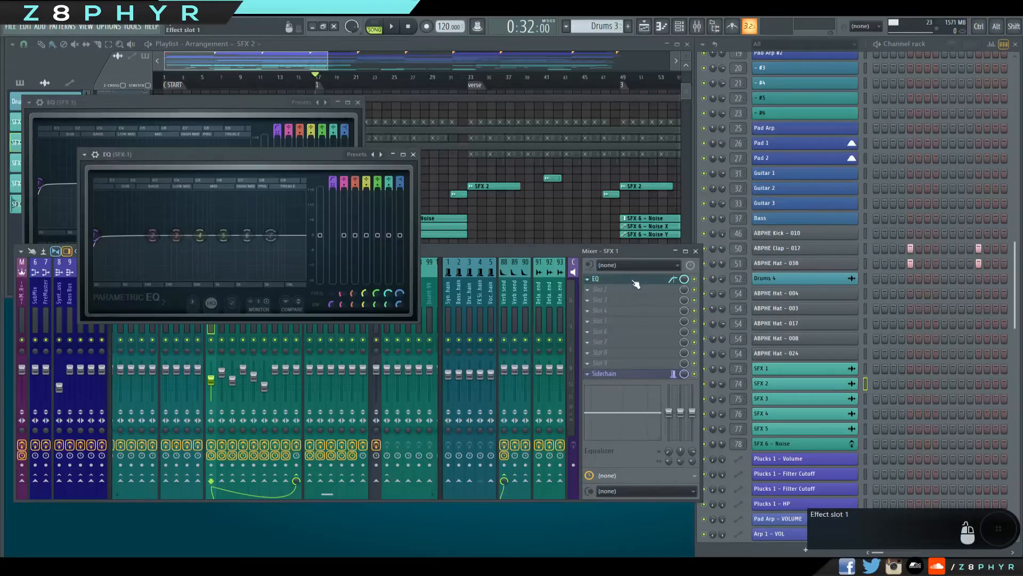
left_click(413, 154)
left_click(358, 101)
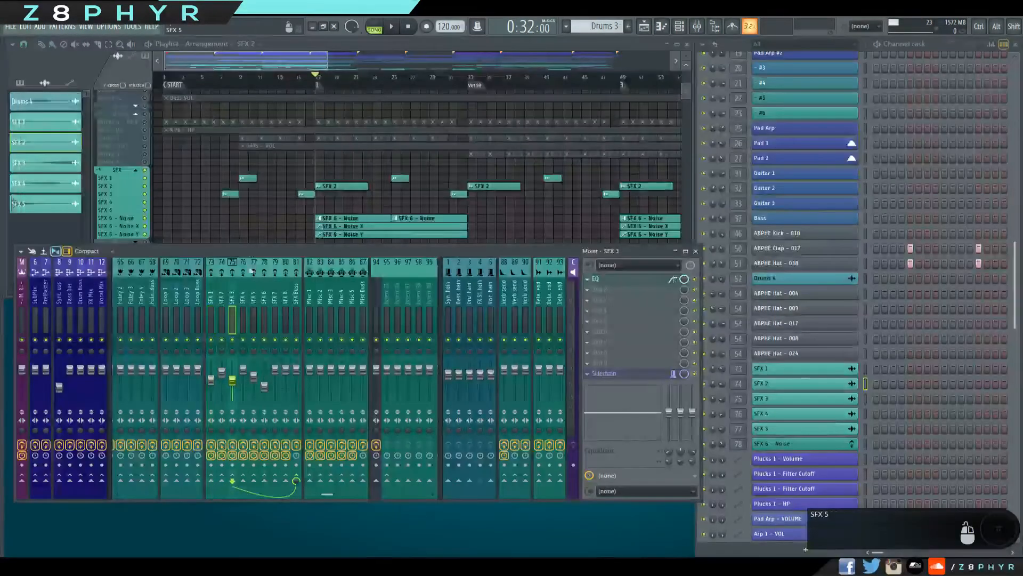
Open and close the EQ on the SFX 4 and SFX 5 mixer tracks to review each curve.
left_click(243, 320)
left_click(609, 279)
left_click(609, 280)
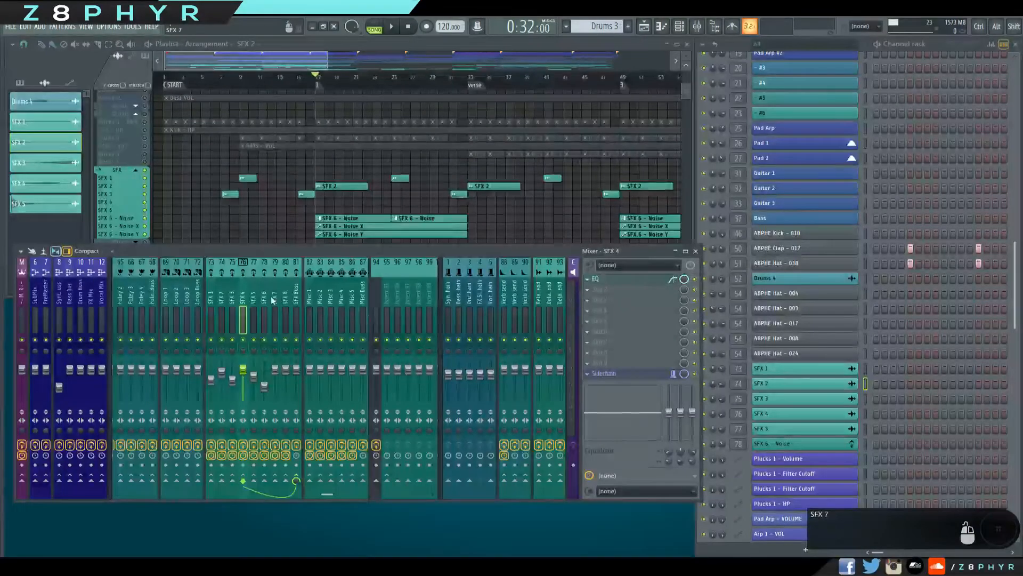
left_click(254, 320)
left_click(638, 279)
left_click(639, 279)
Review the EQ on the SFX 6 mixer track and close its window.
left_click(264, 320)
left_click(609, 279)
left_click(413, 154)
Review the channel settings of the SFX 2 and SFX 1 samples from their playlist clips, closing each window.
scroll(365, 193, "up", 9)
double_click(364, 184)
left_click(324, 103)
double_click(473, 162)
left_click(305, 89)
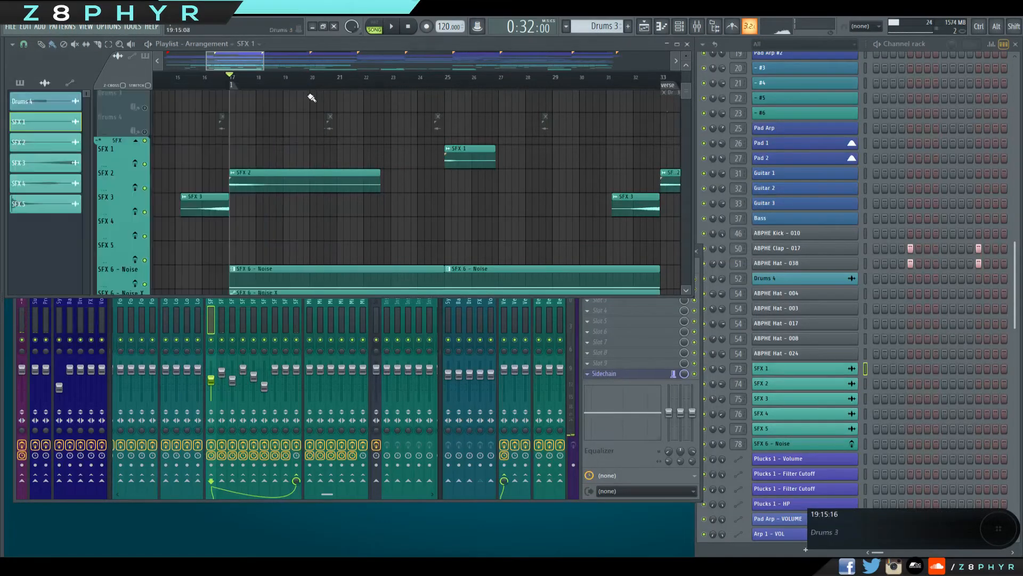
Open the SFX 6 - Noise pattern from its playlist clip and show its notes in the piano roll.
scroll(337, 187, "down", 2)
left_click(305, 228)
double_click(305, 228)
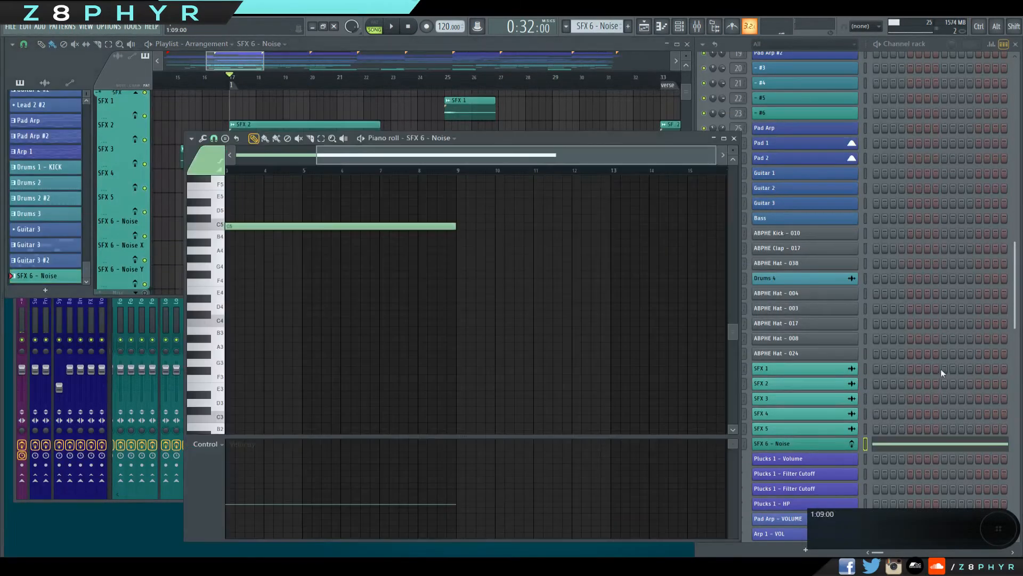
left_click(929, 65)
Open the SFX 6 - Noise 3x Osc channel and review its oscillator and envelope pages.
left_click(824, 443)
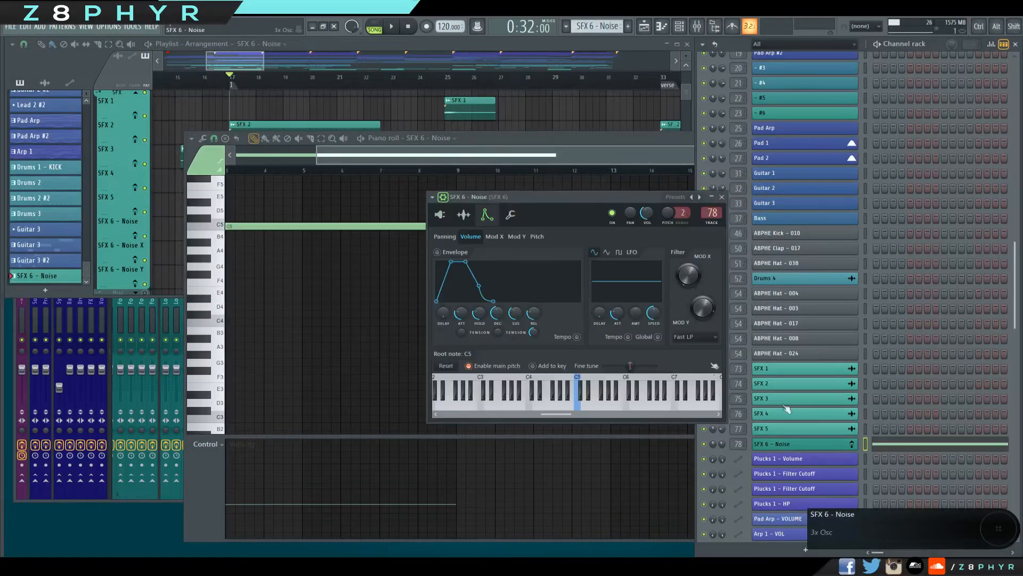
left_click(440, 215)
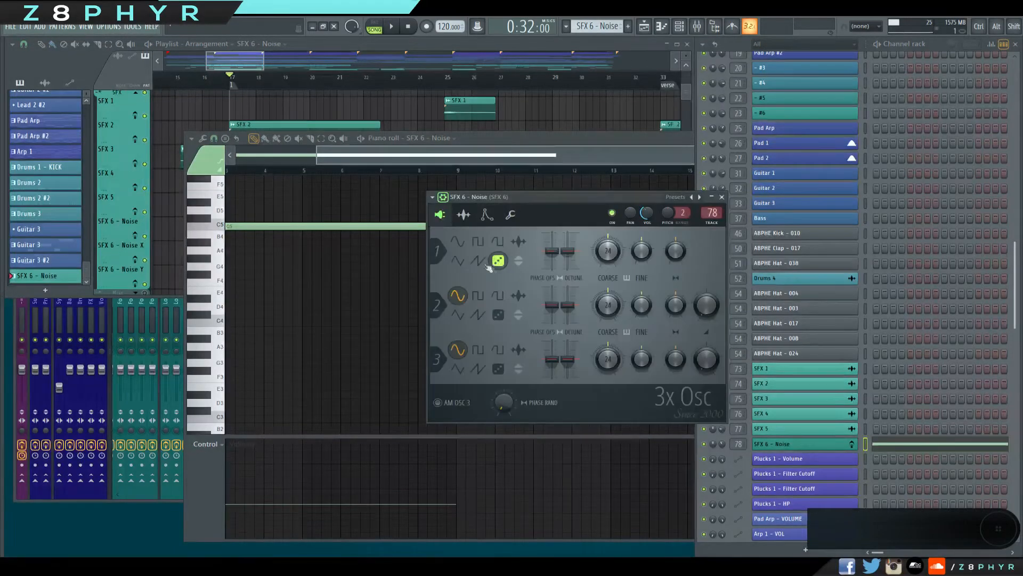
left_click(486, 215)
left_click(464, 215)
left_click(486, 215)
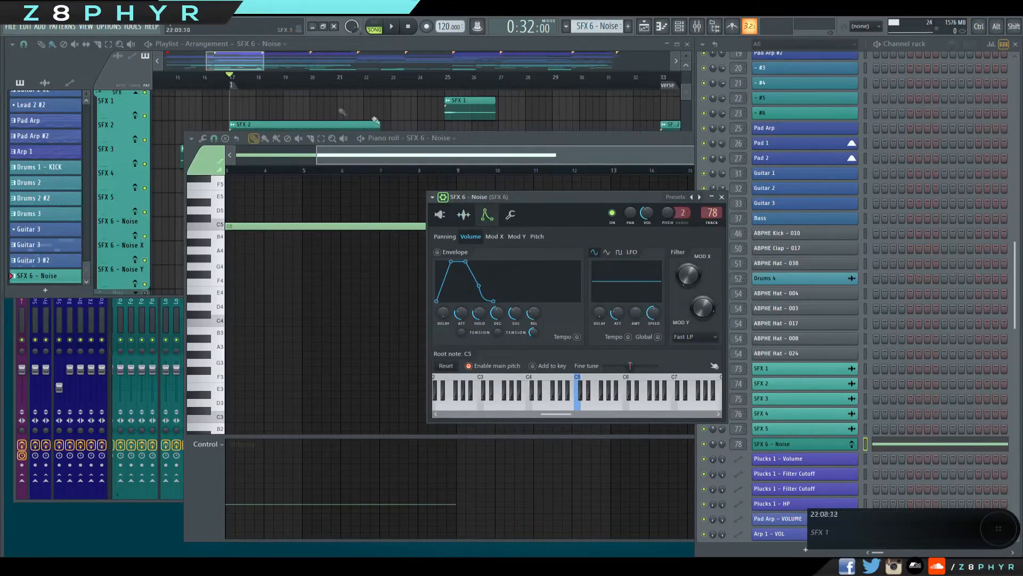
Play the SFX section from bar 24 and bring the SFX 6 - Noise channel settings back to the front.
left_click_drag(267, 63, 270, 83)
key("space")
left_click(400, 79)
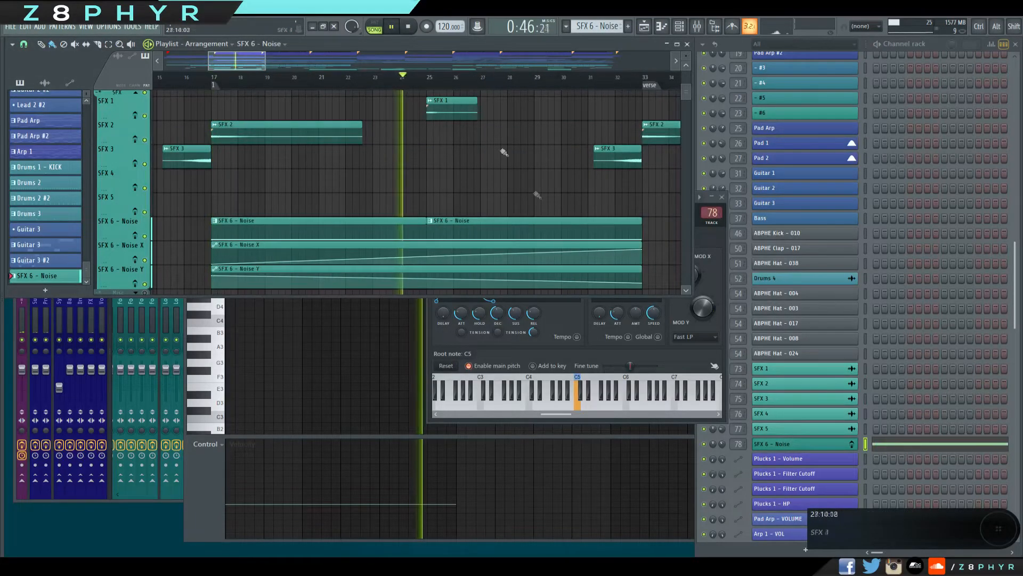
left_click(670, 349)
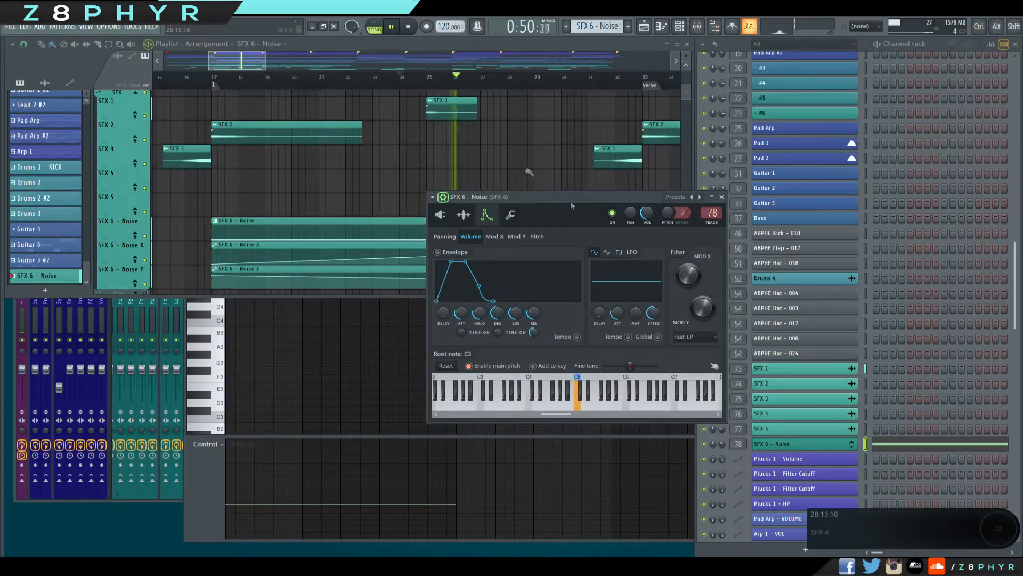
Open the SFX 5 sample's channel settings from its playlist clip at bar 65, review them and close the window.
scroll(530, 178, "down", 3, "ctrl")
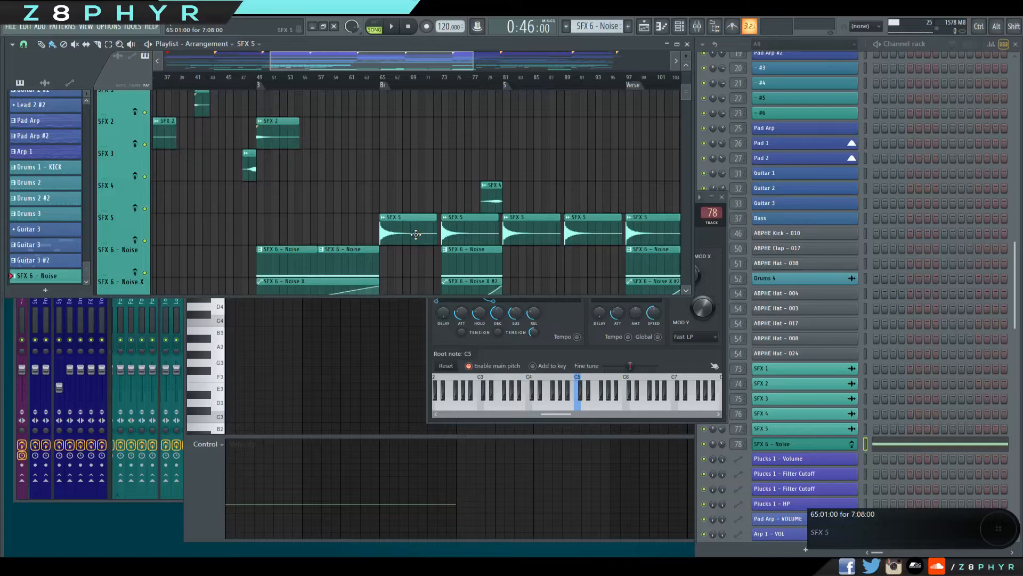
left_click(417, 288)
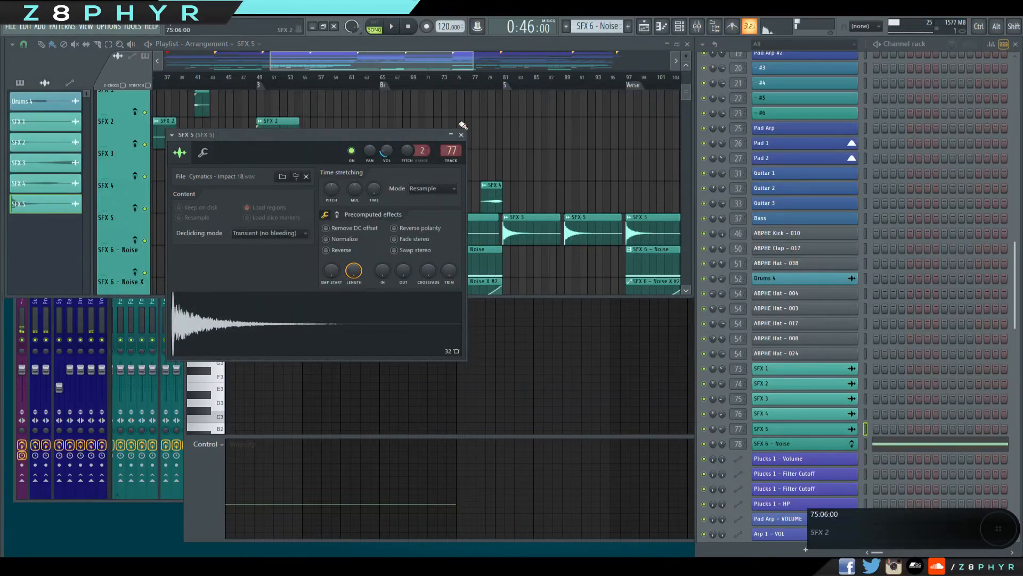
left_click(462, 134)
Examine how the SFX 1 to SFX 6 clips and noise automation are arranged across the whole song.
scroll(503, 176, "down", 3)
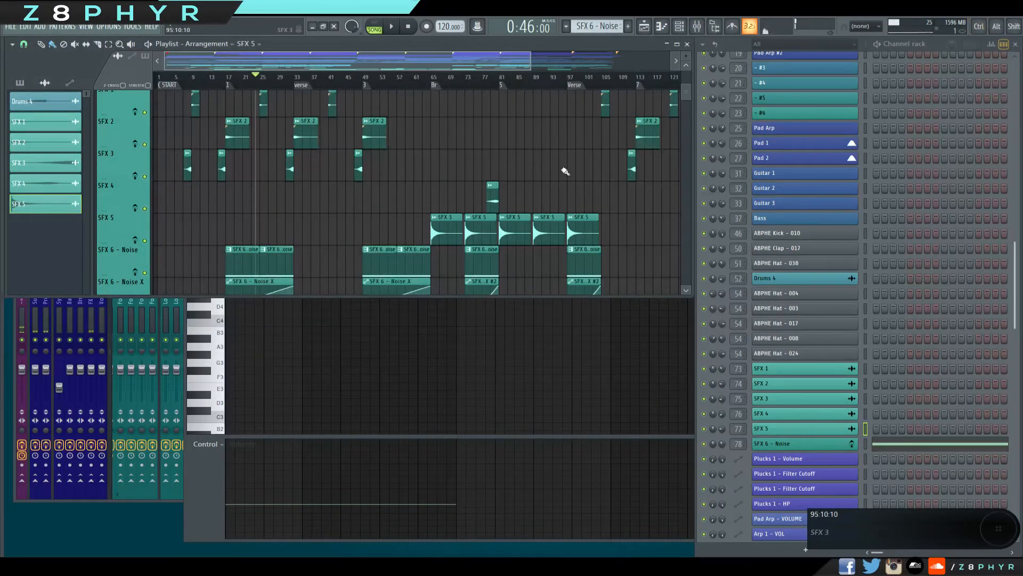
scroll(566, 171, "down", 2)
scroll(630, 169, "down", 3)
scroll(375, 213, "up", 5)
scroll(379, 213, "down", 5)
scroll(404, 260, "up", 1)
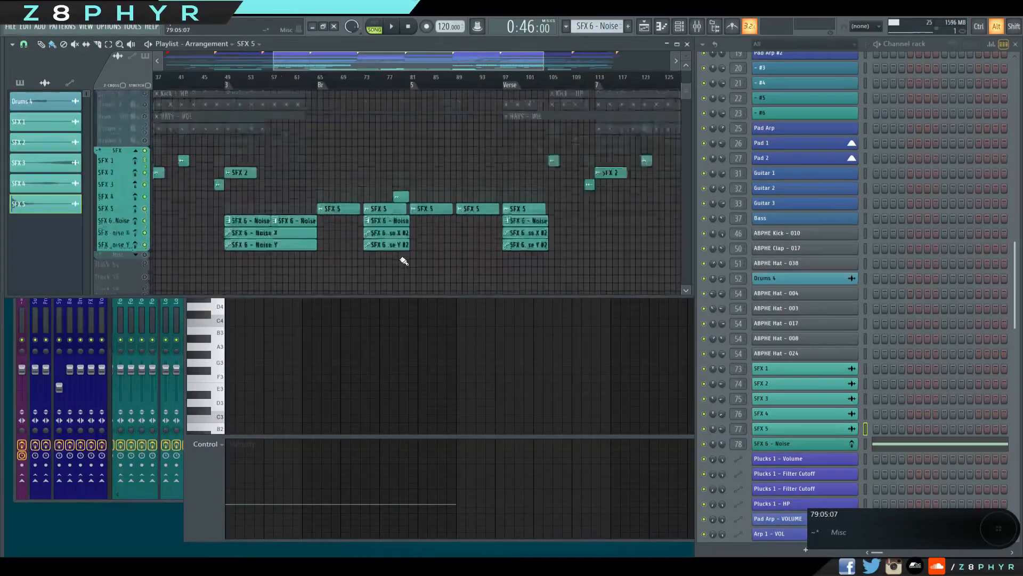
scroll(404, 261, "up", 3)
scroll(402, 233, "down", 4)
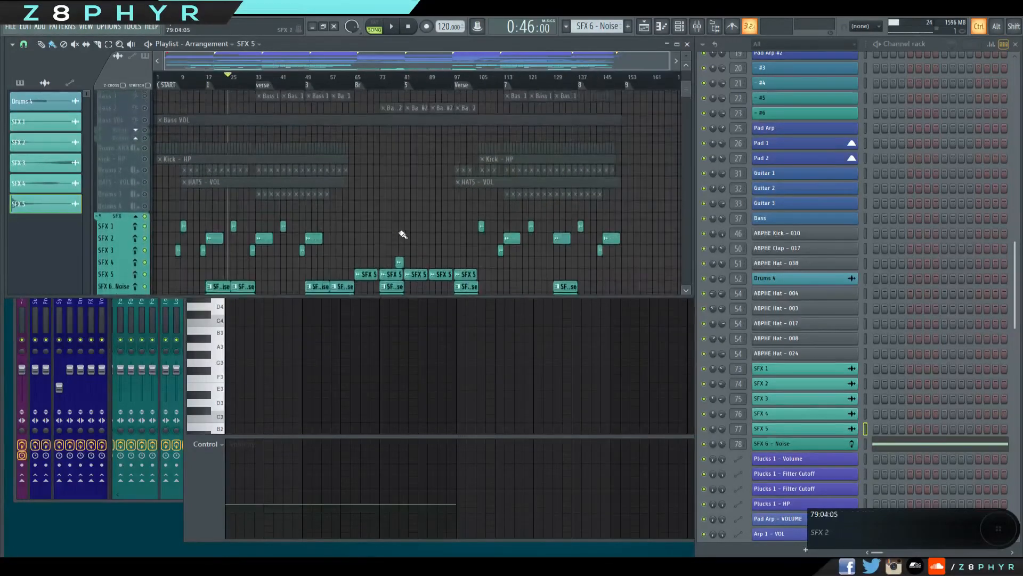
scroll(400, 228, "up", 2)
scroll(400, 226, "down", 2)
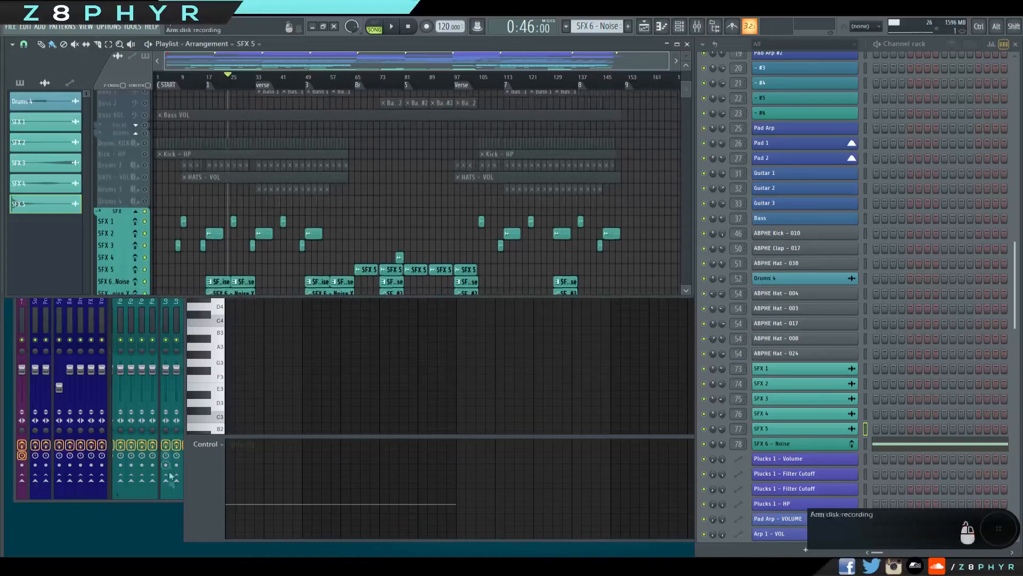
Trace the SFX 6 - Noise routing in the mixer from its own track through the SFX Buss to the FX track.
key("F9")
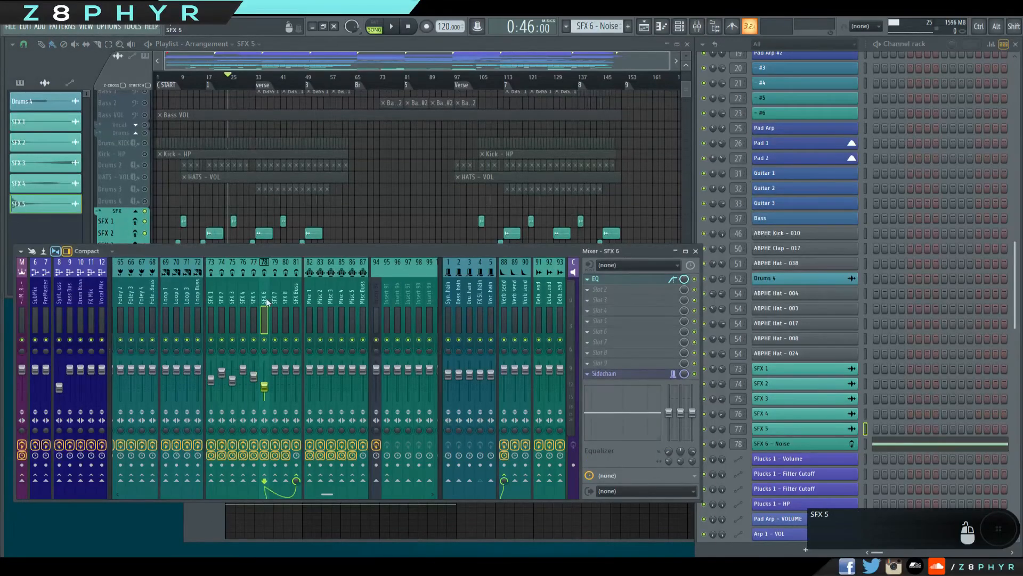
left_click(263, 301)
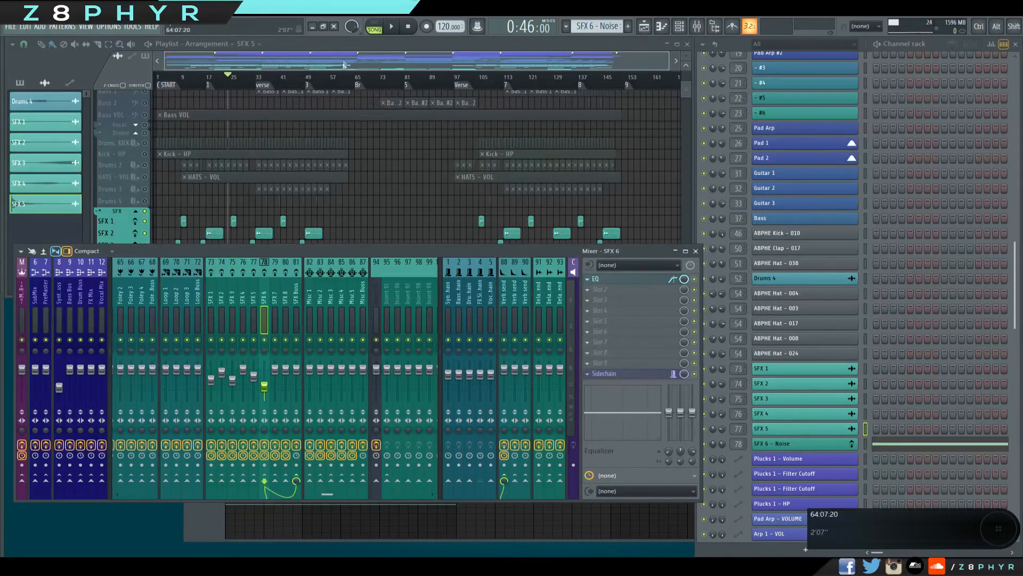
right_click(302, 226)
scroll(288, 229, "down", 2)
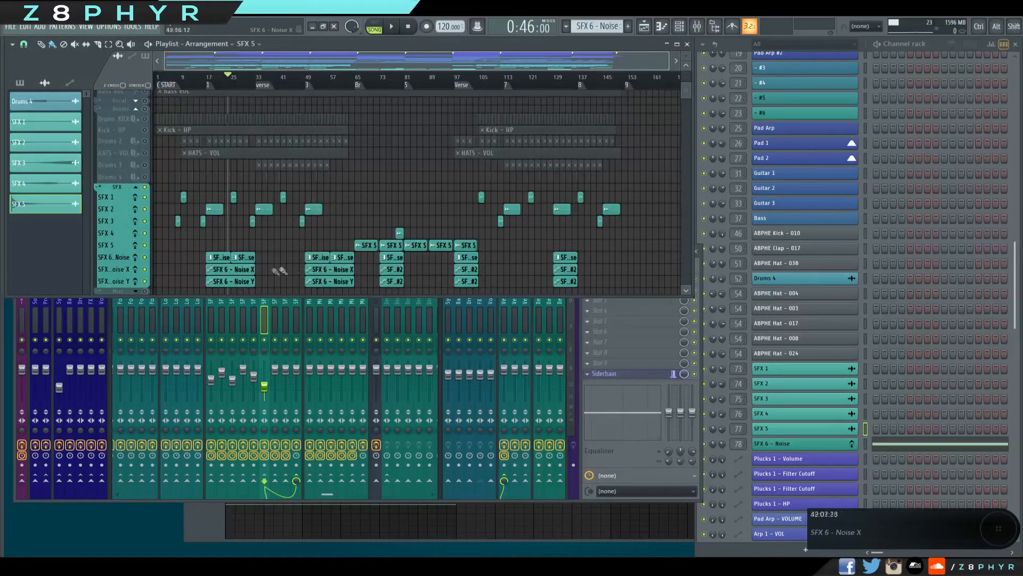
left_click(246, 255)
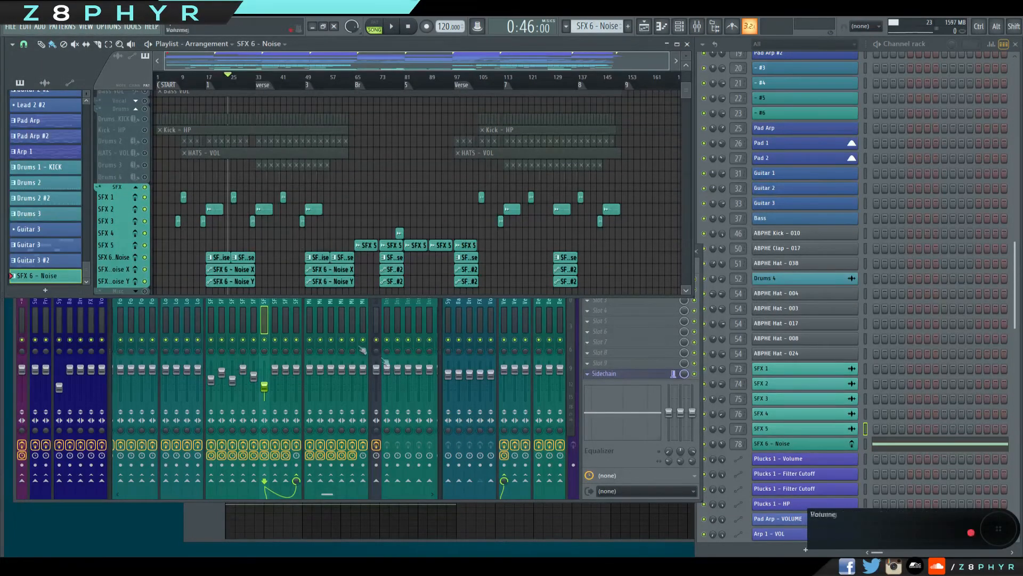
left_click_drag(273, 318, 296, 307)
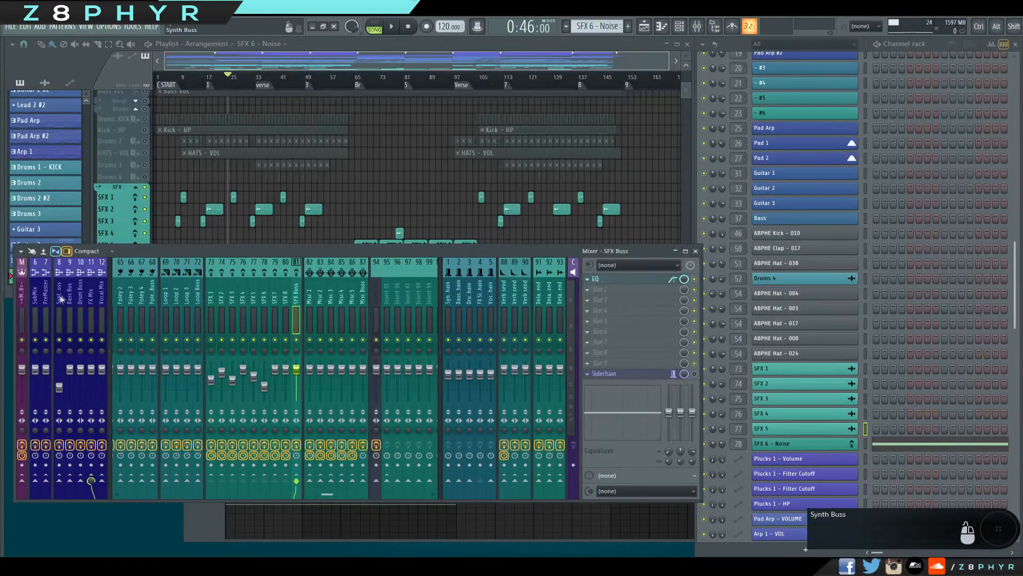
left_click(91, 309)
Show the full arrangement in the maximized playlist and return the playhead to the start of the song.
left_click(407, 52)
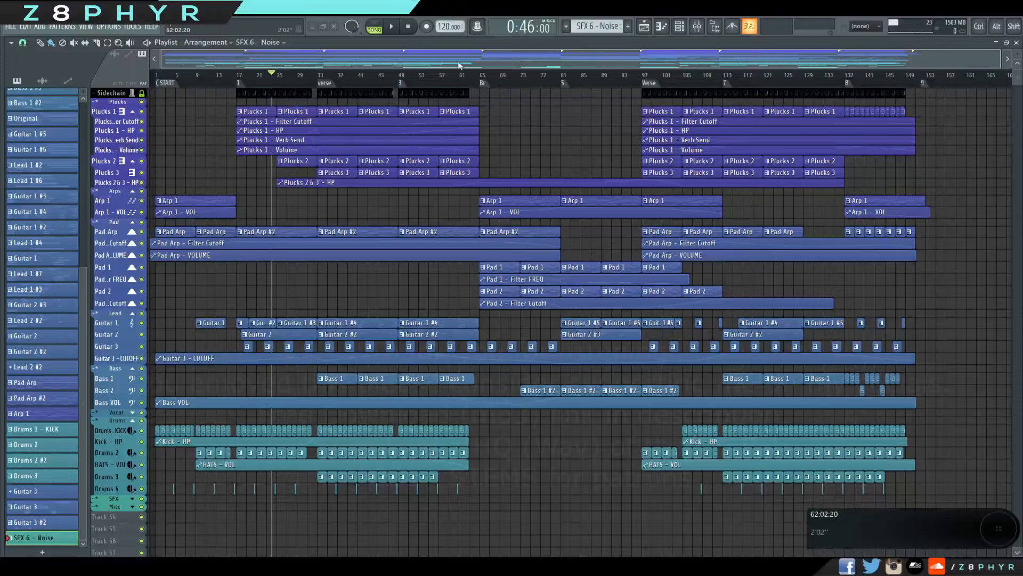
left_click_drag(271, 73, 160, 80)
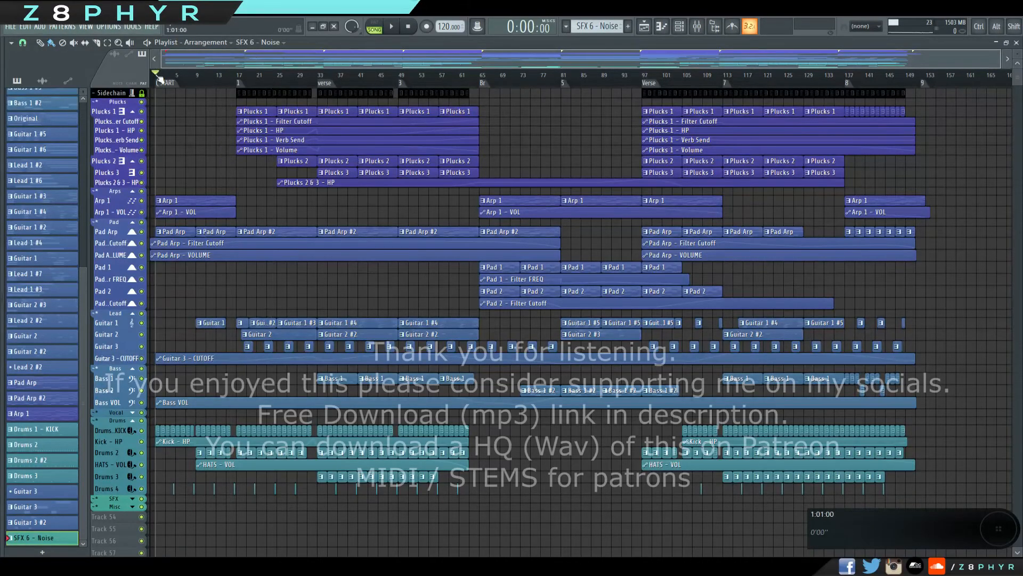
left_click_drag(650, 63, 684, 69)
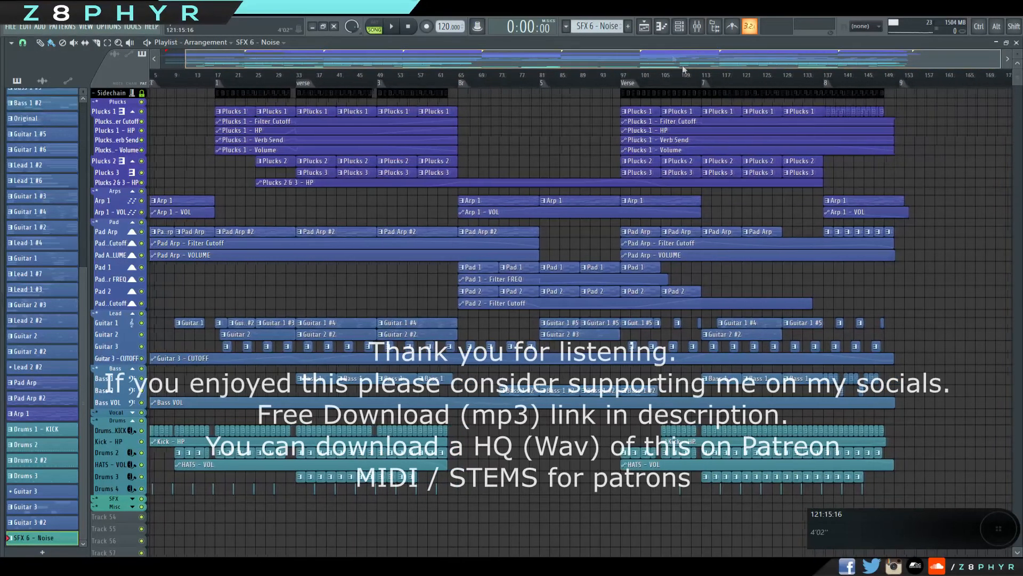